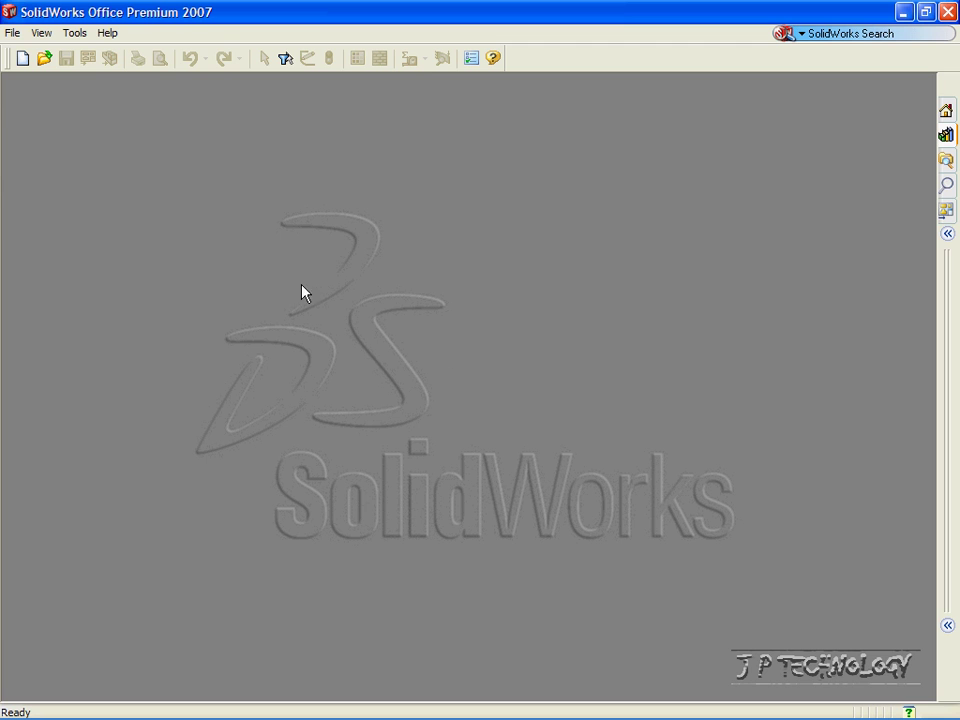
- Open the recent part file HINGE 3.SLDPRT
click(11, 32)
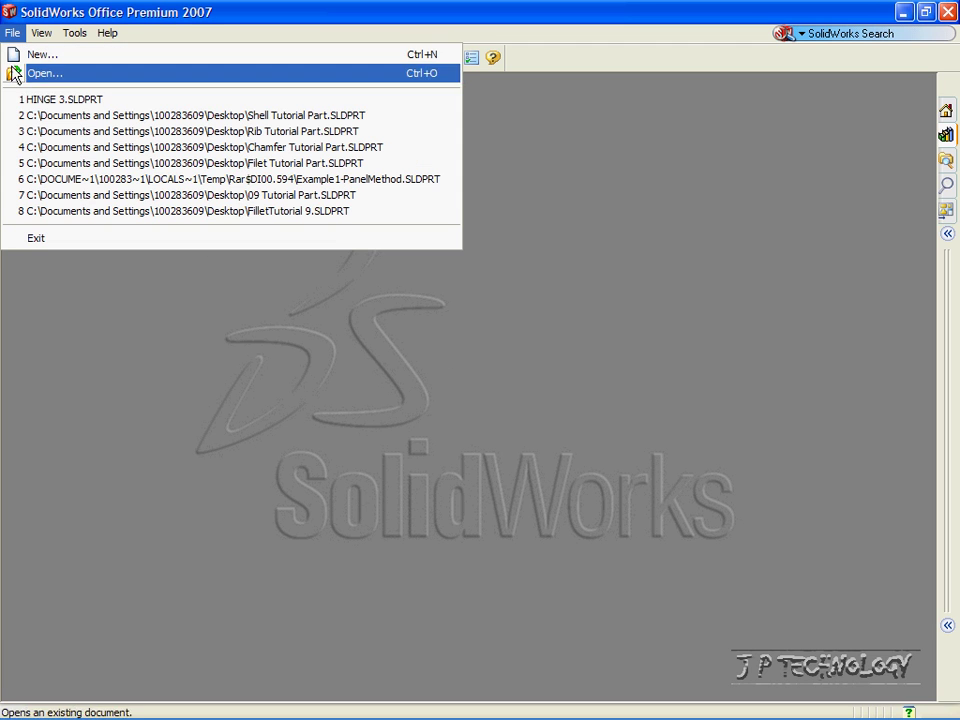
click(33, 100)
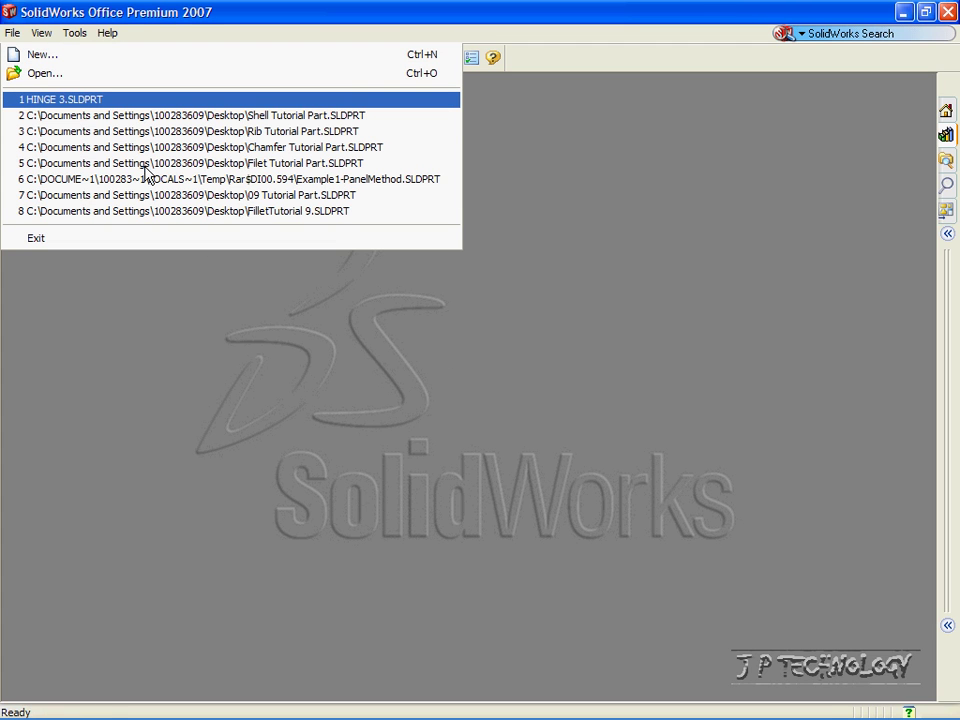
click(450, 400)
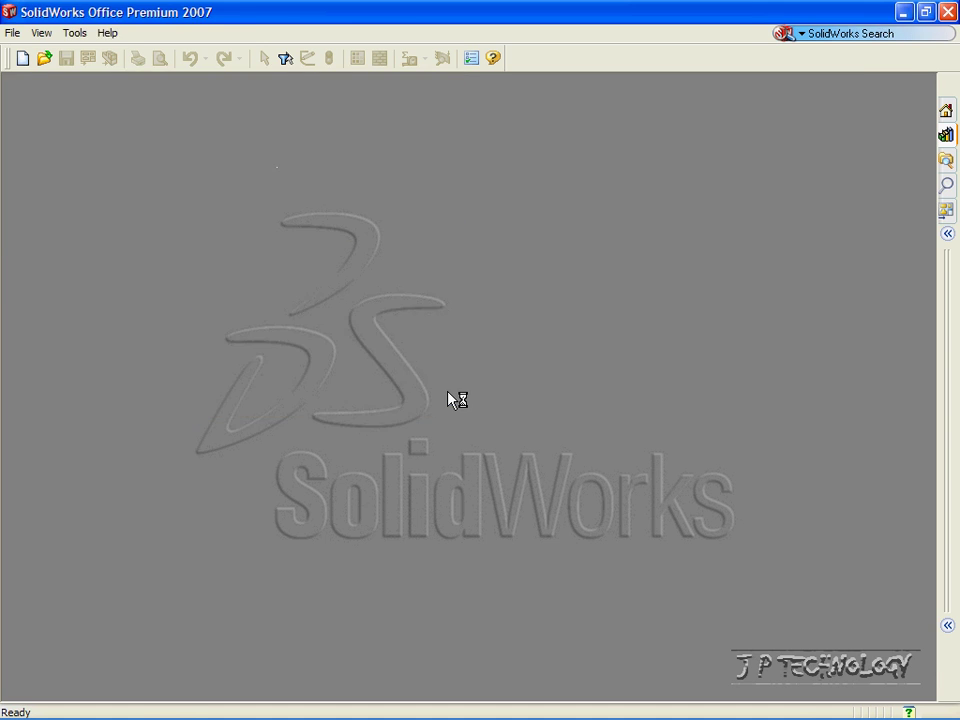
click(480, 399)
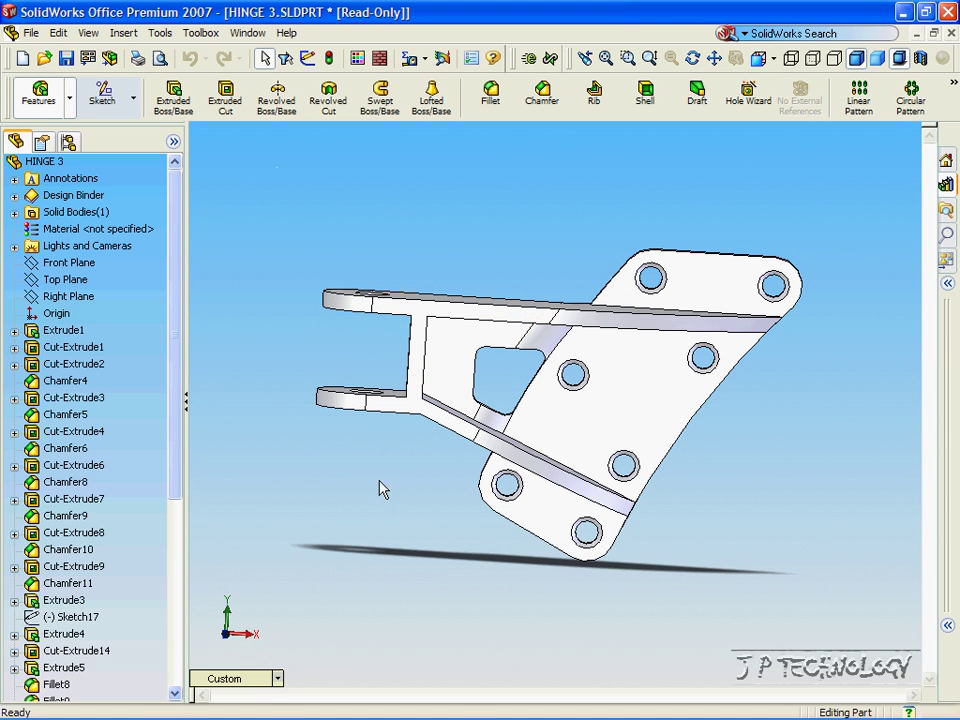
- View the hinge normal to the flat outer face of its upper arm
click(772, 60)
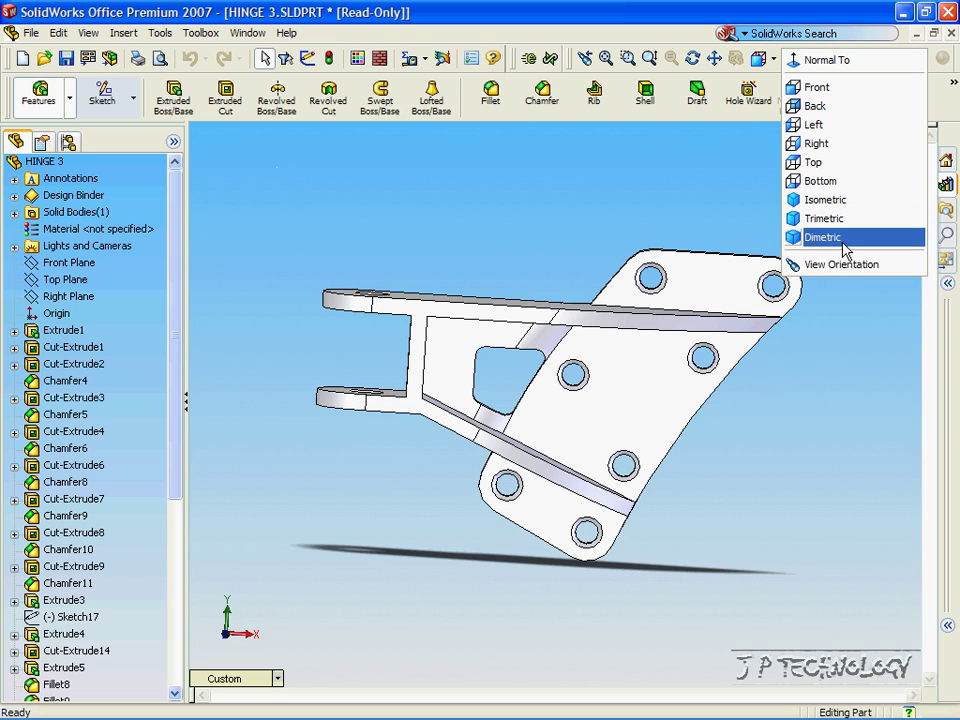
click(841, 66)
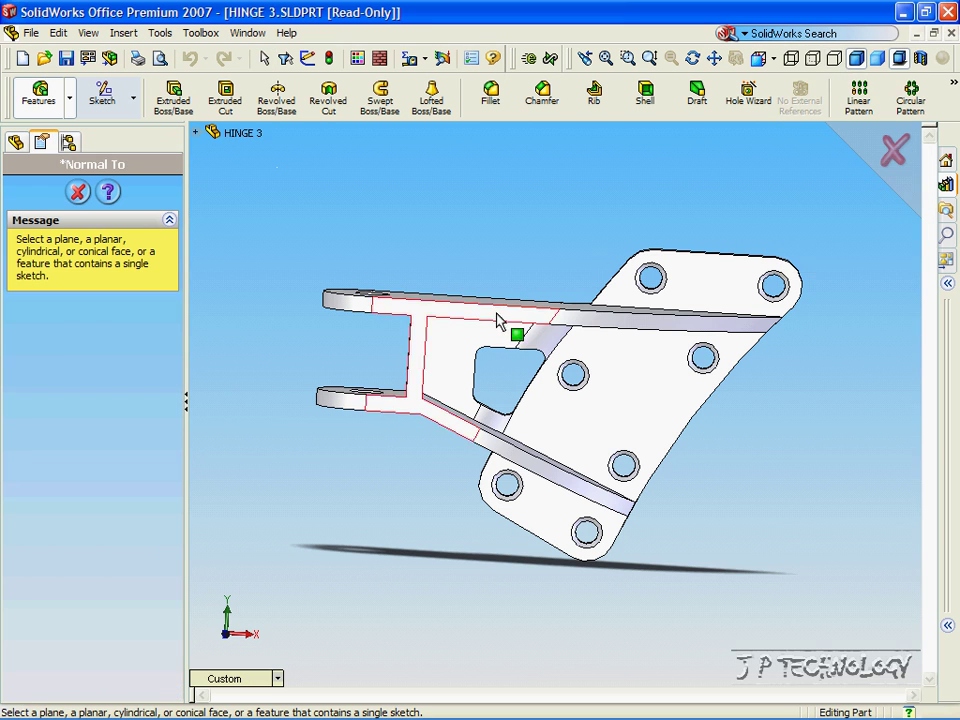
middle_drag(497, 321, 493, 255)
click(470, 318)
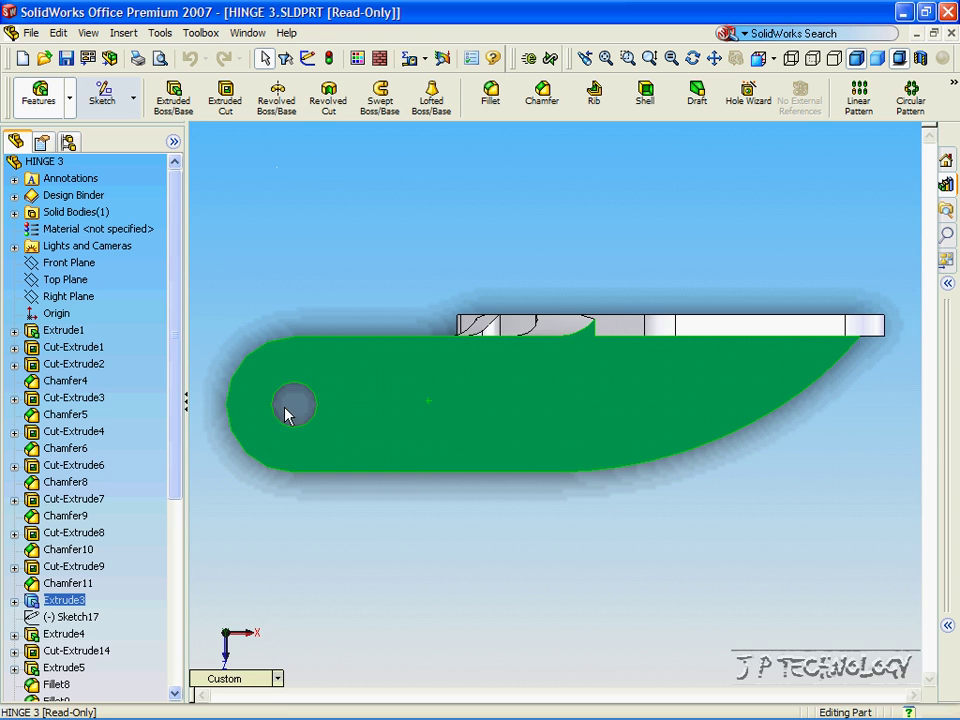
- Switch the hinge to the isometric view, clear the face selection and look at it from the front
click(266, 684)
click(337, 500)
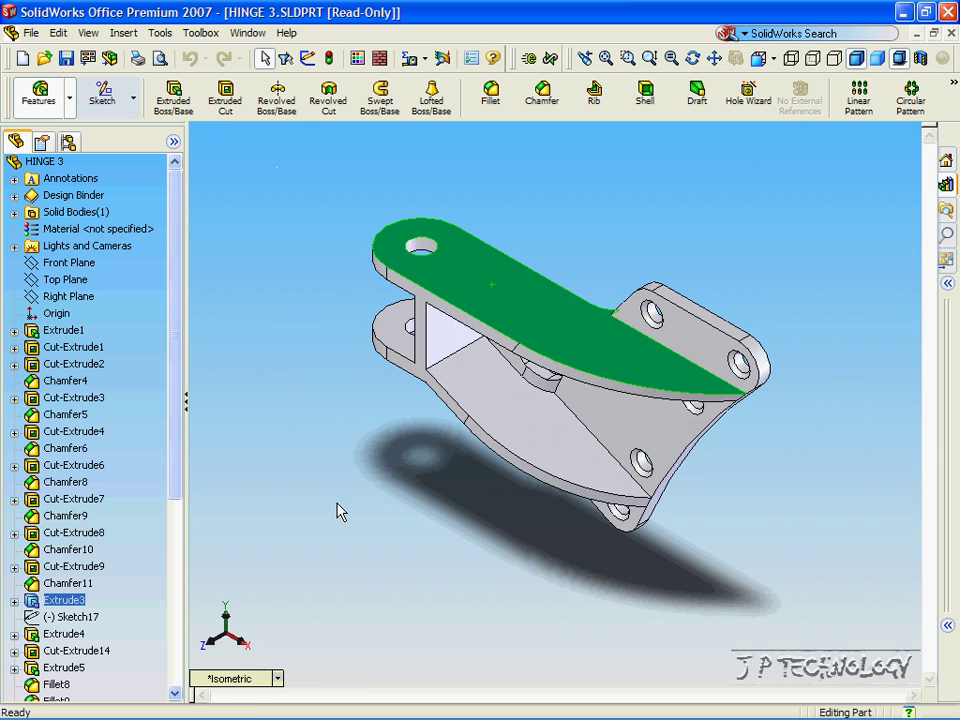
click(368, 515)
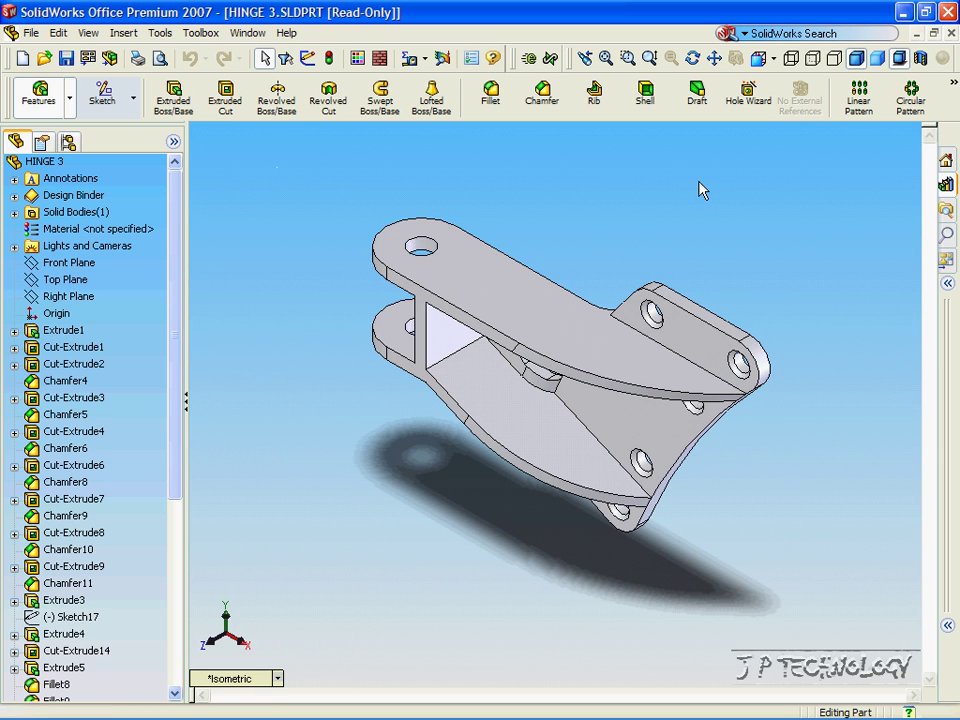
key(Right)
key(Right)
key(Right)
key(Up)
key(Up)
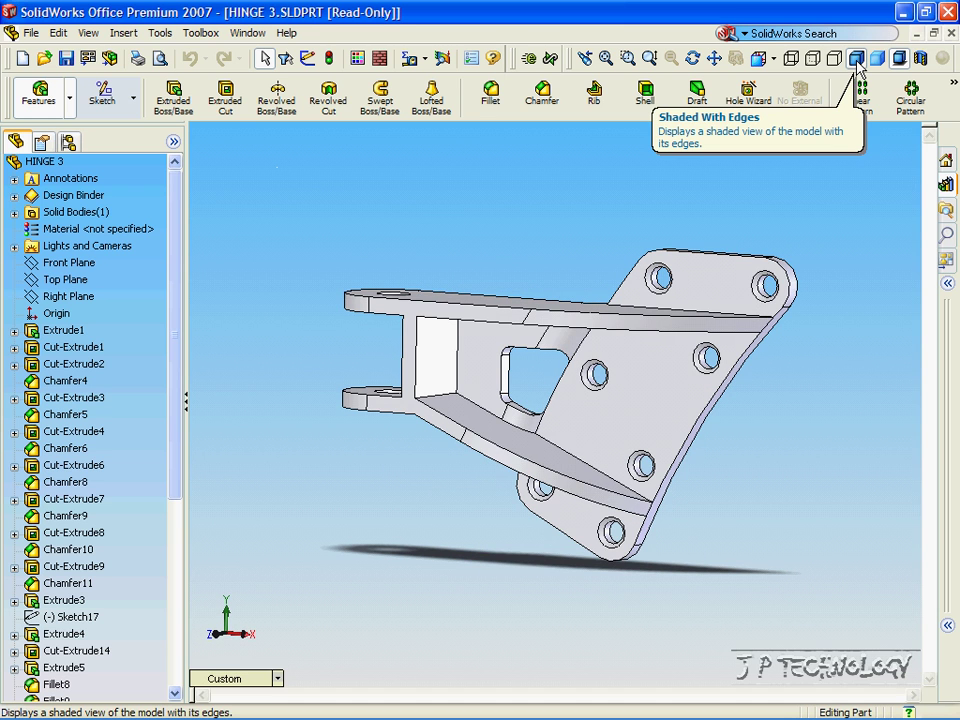
- Inspect the hinge in the Wireframe and Hidden Lines Visible display styles
click(791, 60)
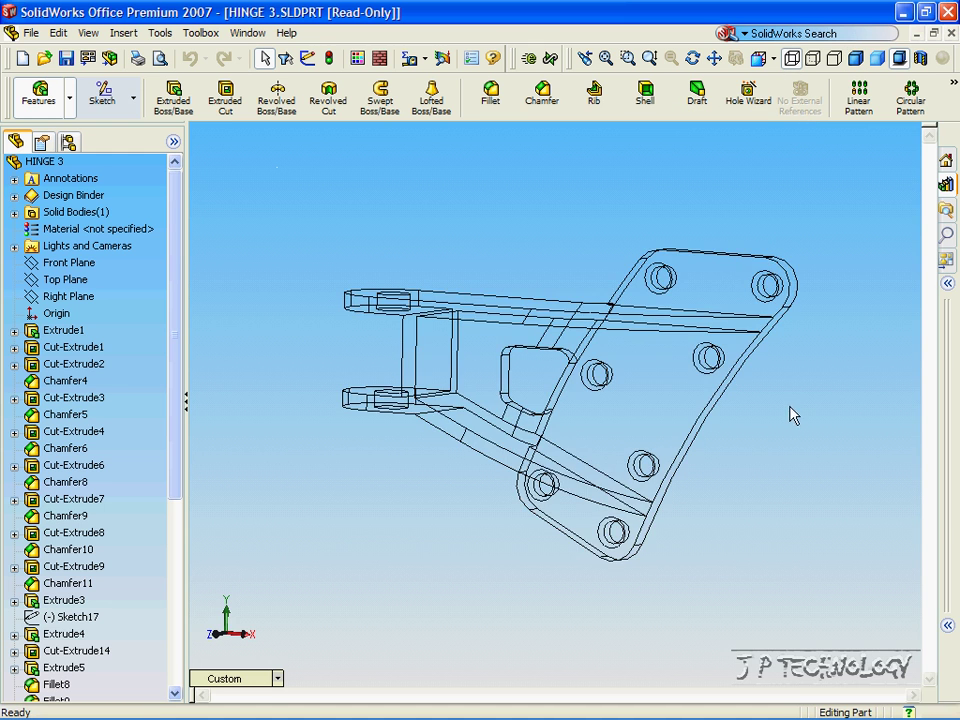
middle_drag(793, 415, 779, 518)
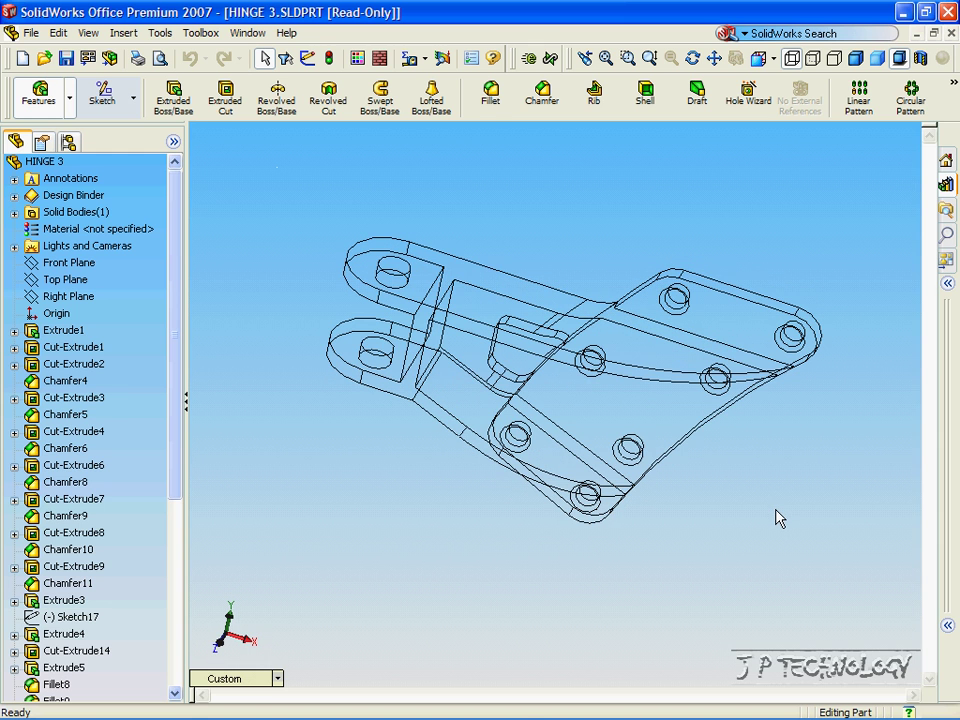
click(812, 58)
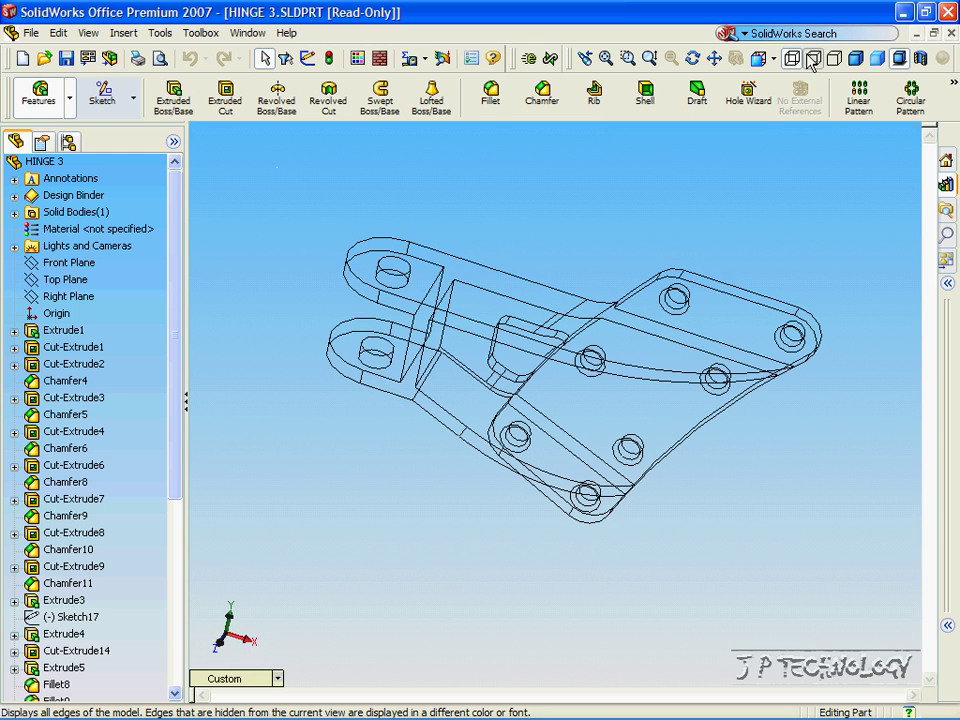
key(Left)
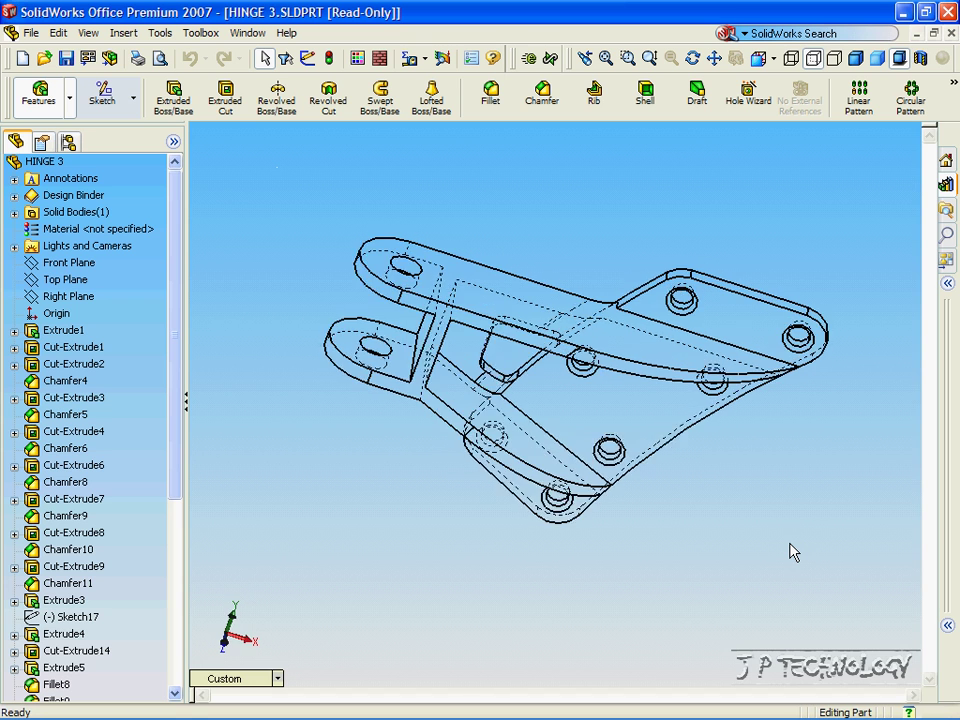
key(Left)
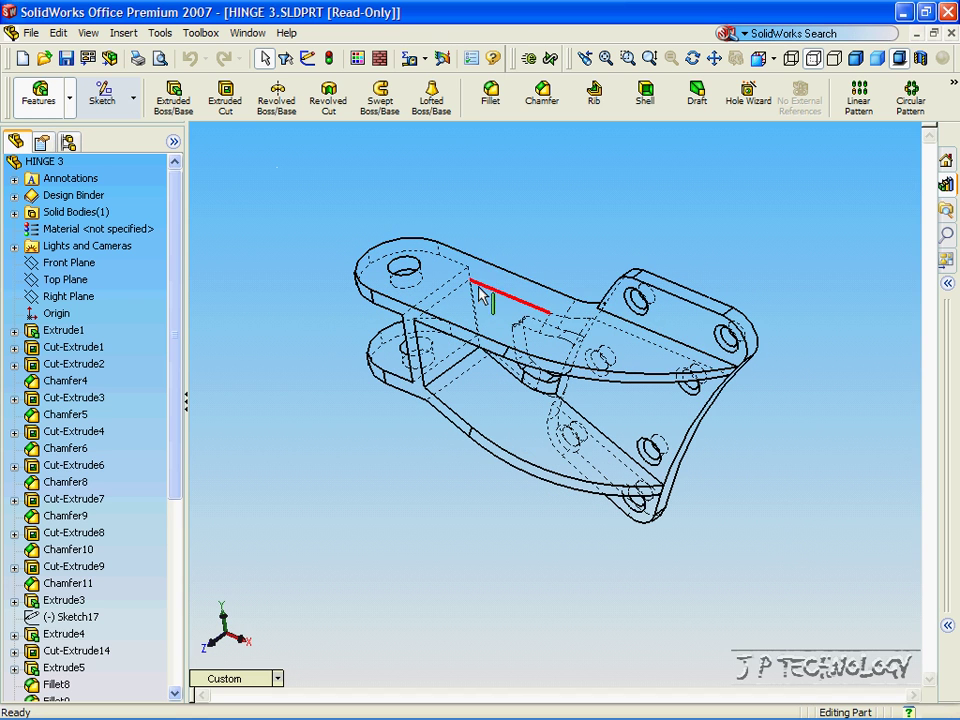
- Display the hinge with hidden lines removed and inspect it from all sides
click(836, 60)
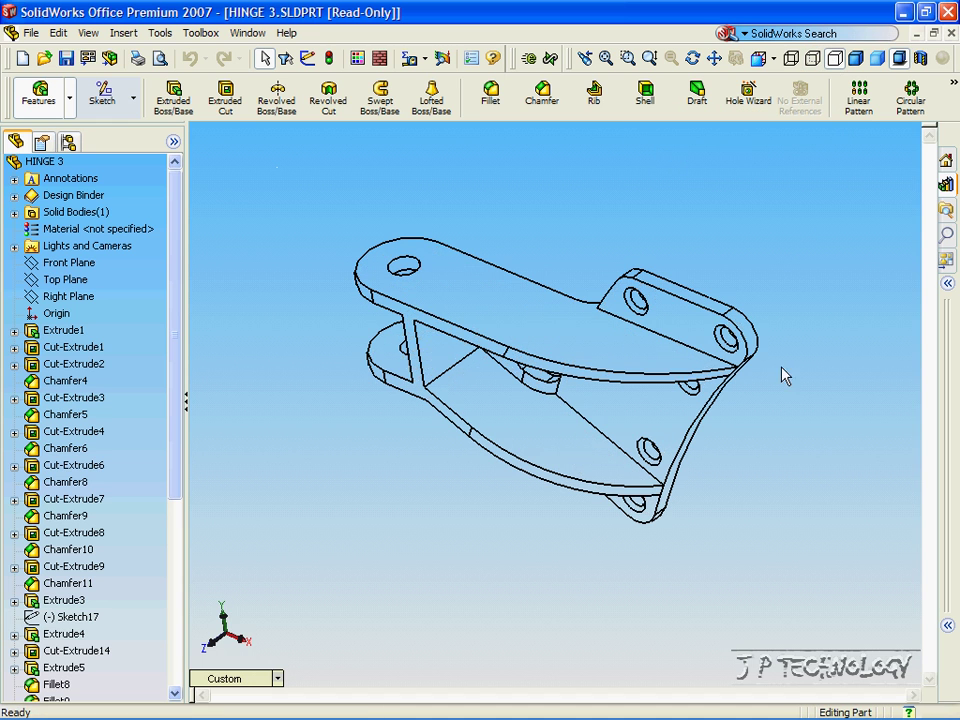
key(Left)
key(Left)
key(Left)
key(Left)
key(Left)
key(Left)
key(Left)
key(Left)
key(Left)
key(Left)
key(Left)
key(Left)
key(Left)
key(Left)
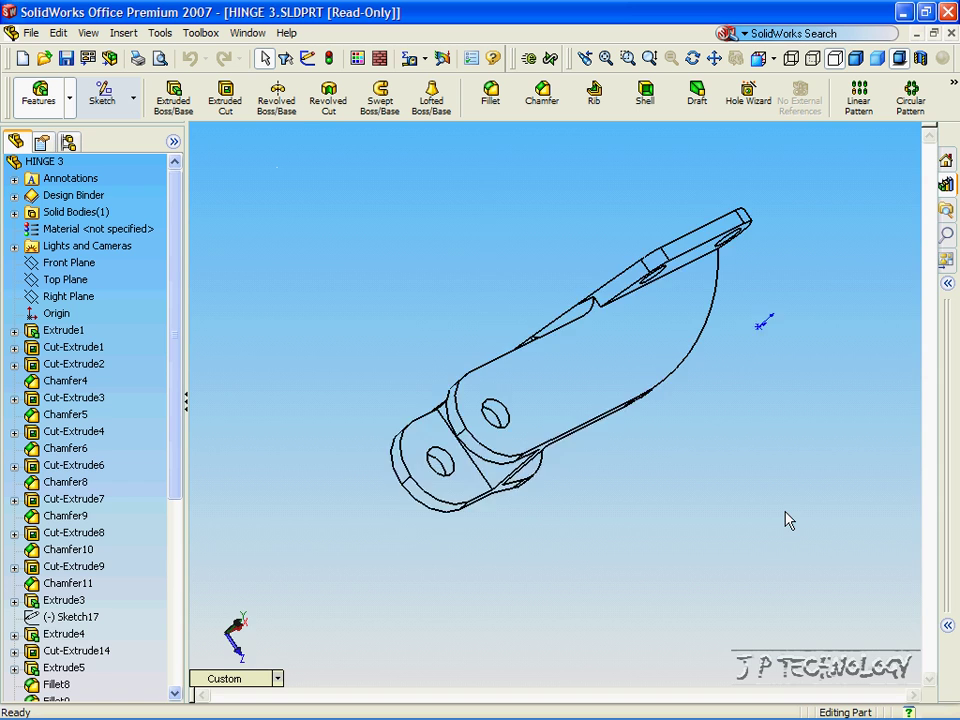
key(Left)
key(Left)
key(Left)
key(Left)
key(Left)
key(Left)
key(Left)
key(Left)
key(Left)
key(Left)
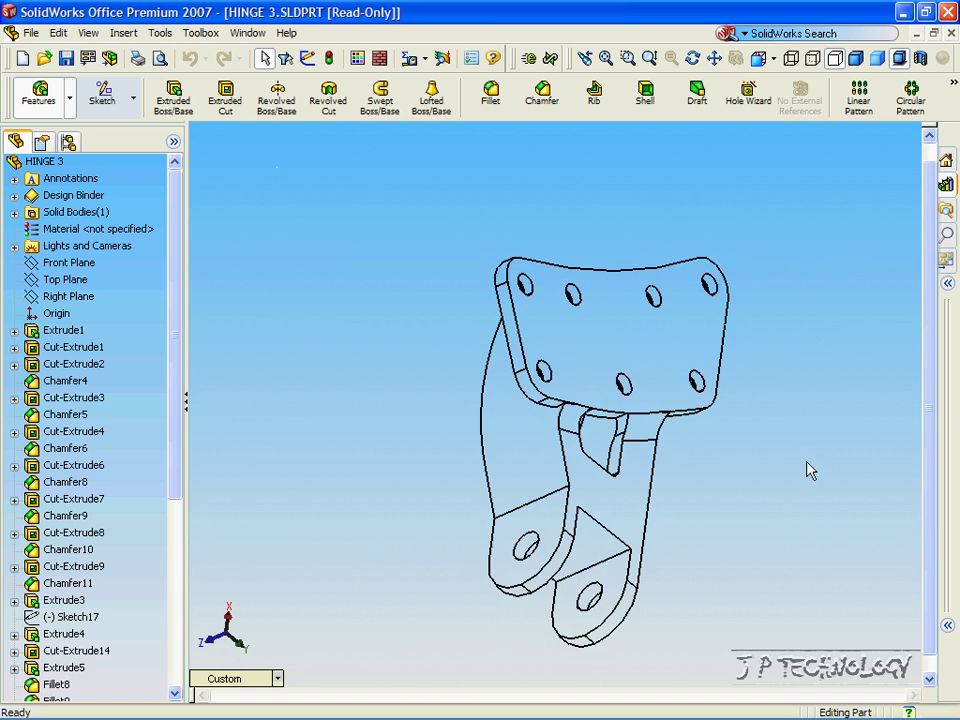
key(Left)
key(Left)
key(Left)
key(Left)
key(Left)
key(Left)
key(Left)
key(Left)
key(Left)
key(Left)
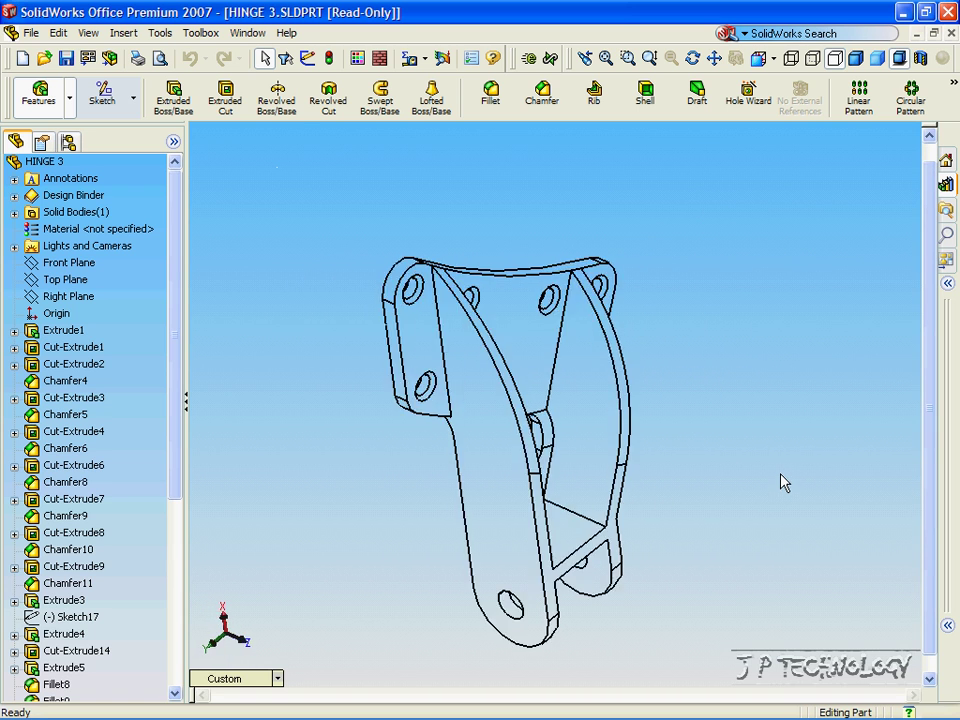
- Display the hinge as Shaded With Edges and examine its mounting plate and arms
click(856, 58)
key(Up)
key(Up)
key(Up)
key(Up)
key(Up)
key(Up)
key(Up)
key(Up)
key(Up)
key(Up)
key(Up)
key(Up)
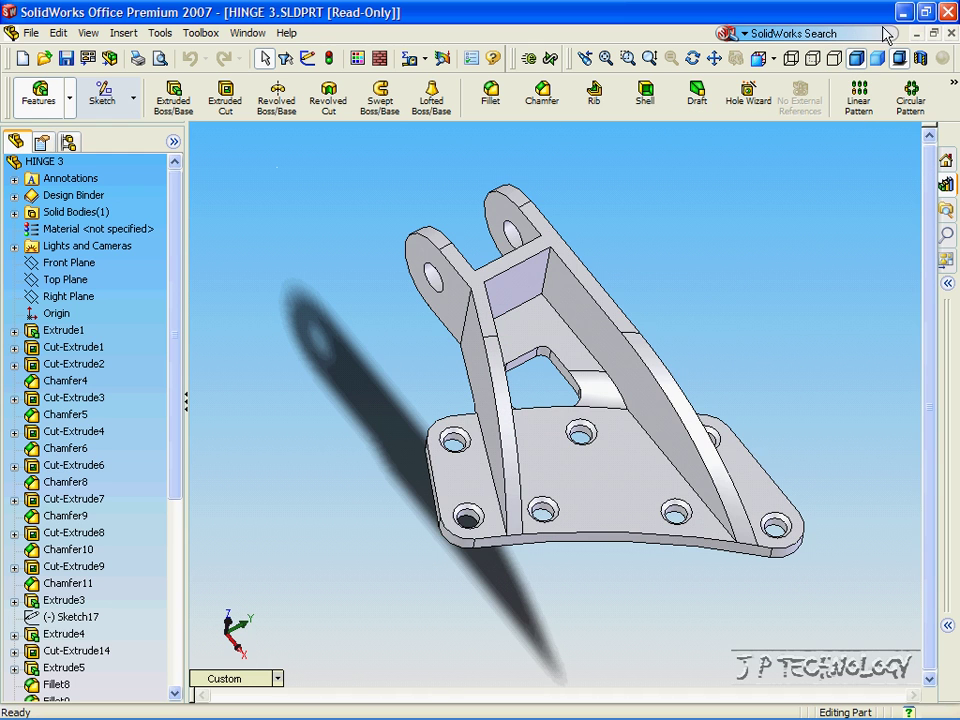
- Turn off the shadows in the plain shaded display and return the hinge to Shaded With Edges
click(879, 59)
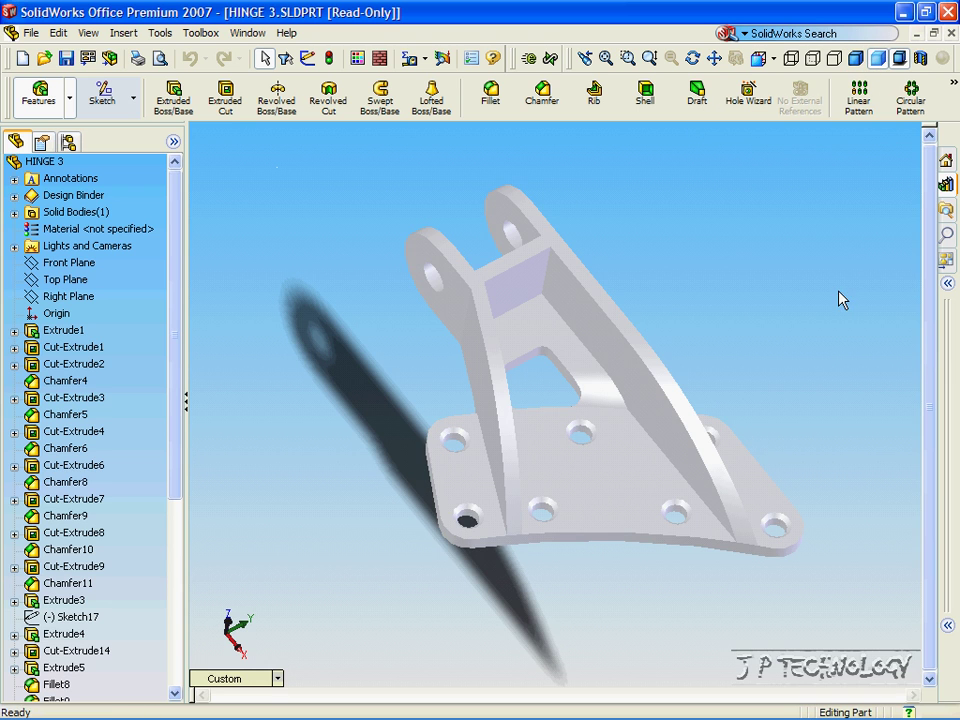
click(898, 59)
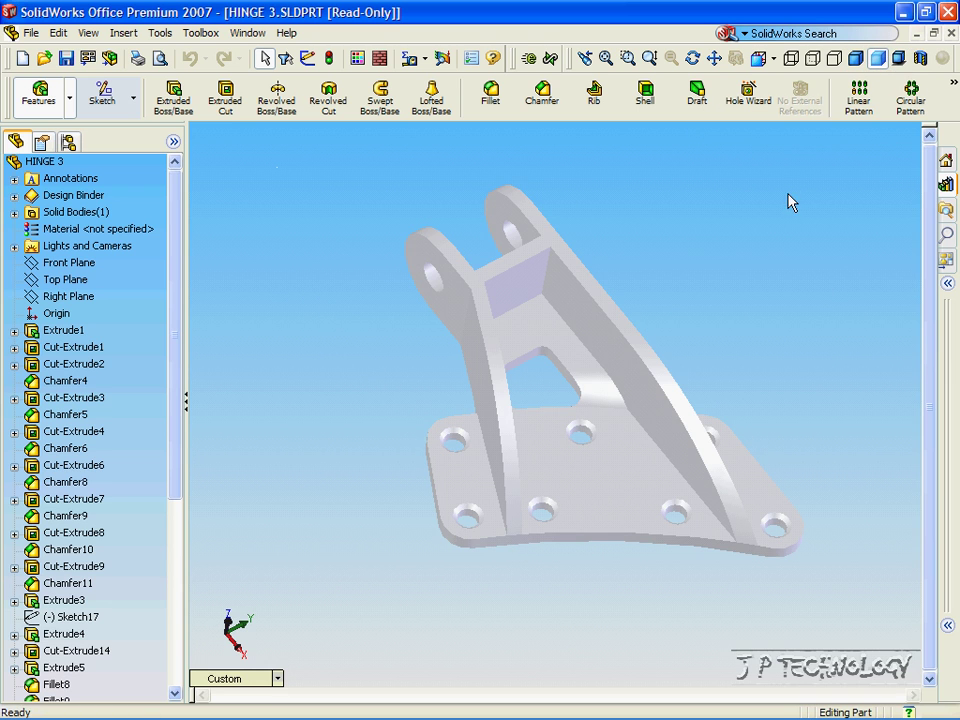
click(898, 59)
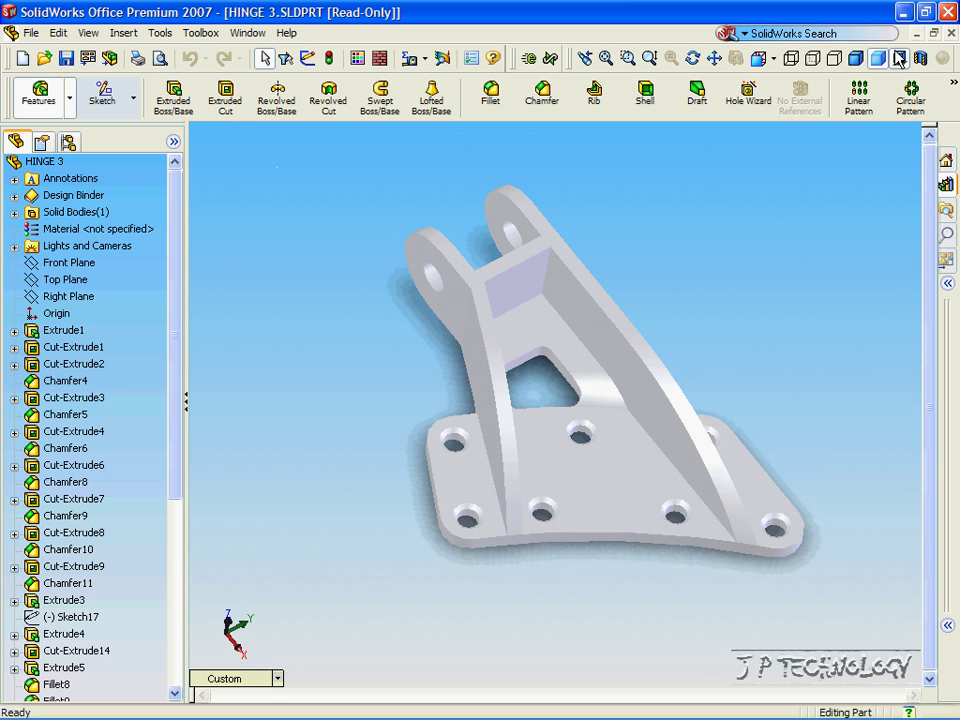
click(899, 59)
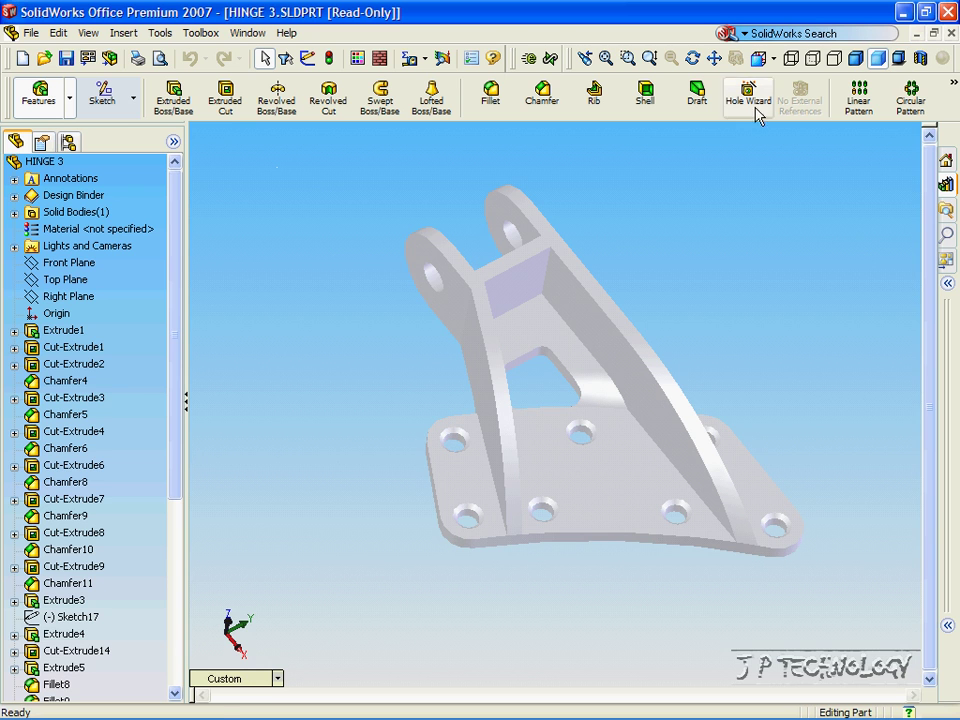
click(856, 60)
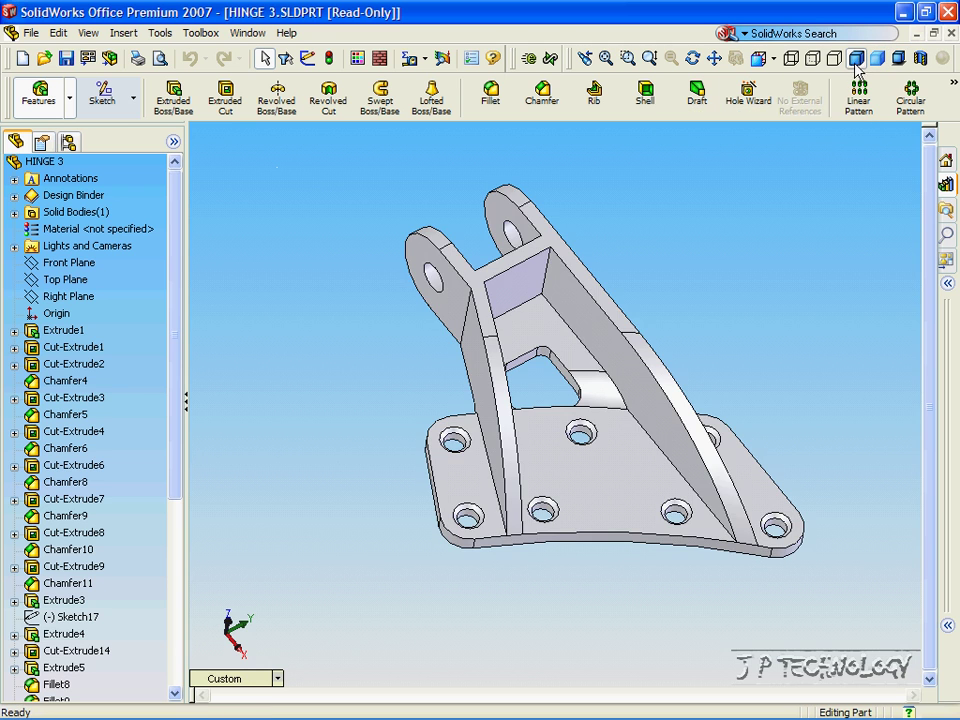
- Start a section view on the Front Plane in isometric orientation and shift the section plane through the mounting plate
click(920, 58)
click(278, 678)
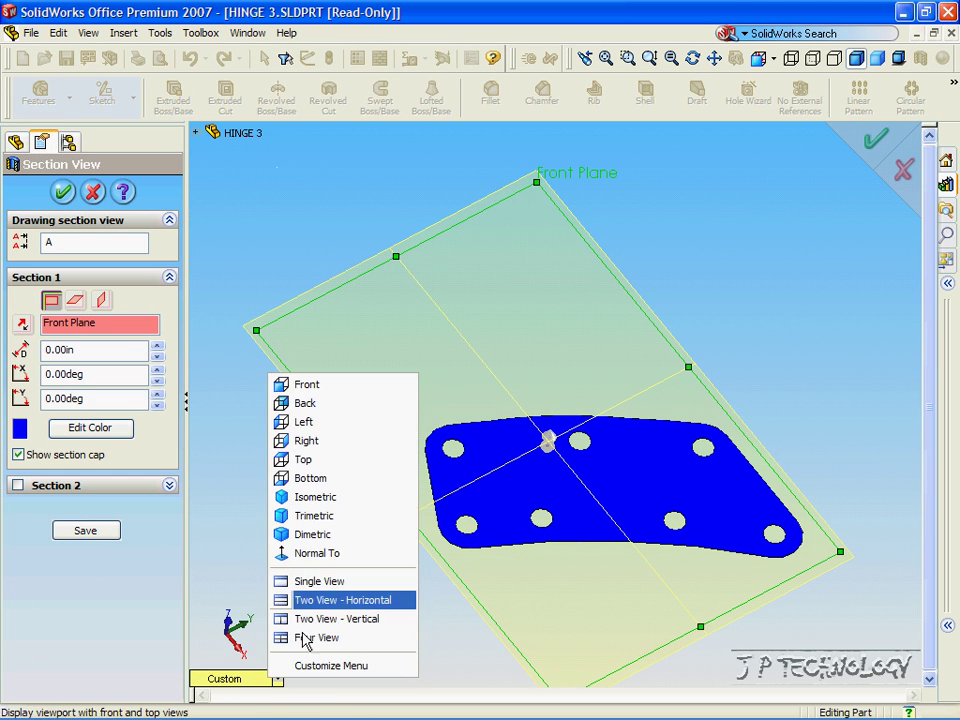
click(354, 504)
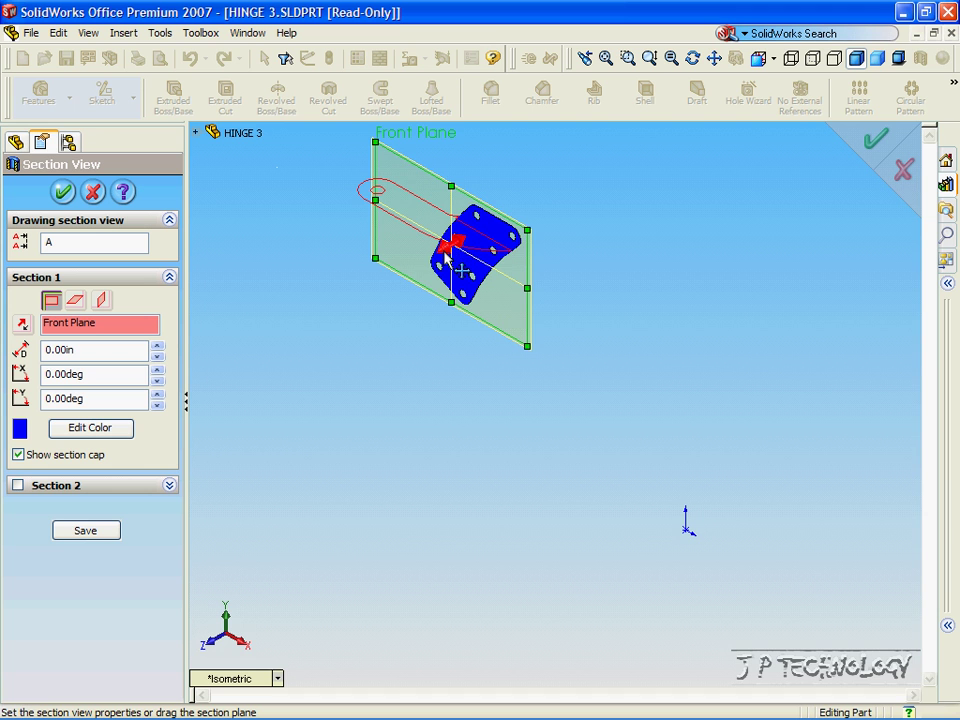
mouse_move(450, 260)
mouse_down()
mouse_move(405, 265)
mouse_move(461, 244)
mouse_move(437, 253)
mouse_up()
- Section the hinge with the Top Plane instead, moving the plane up about 4.4 in to the upper arm
click(78, 303)
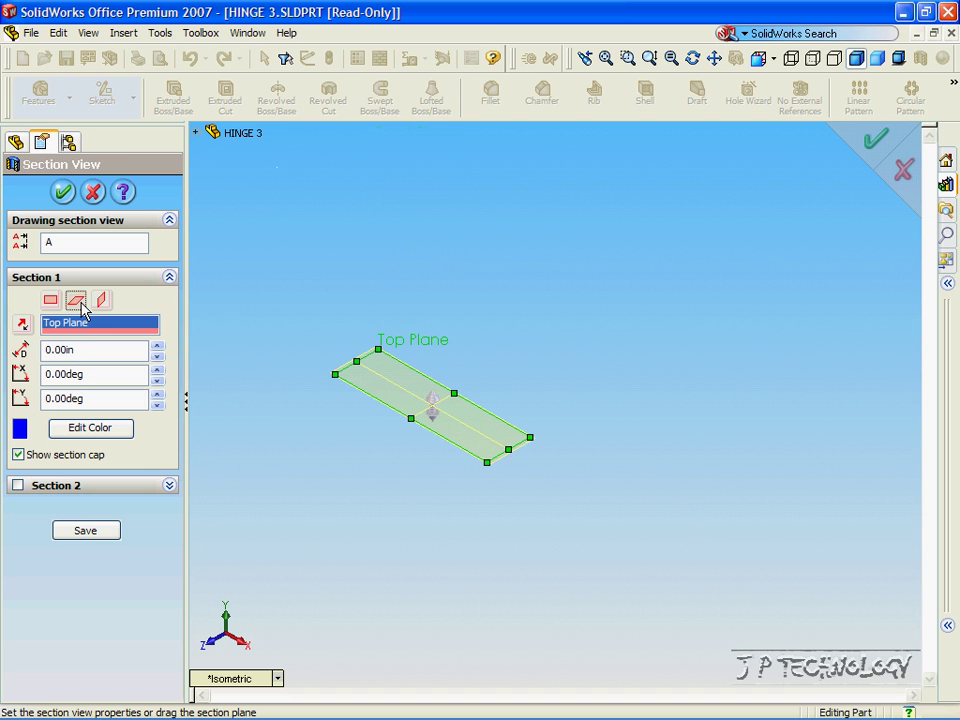
drag(450, 411, 491, 204)
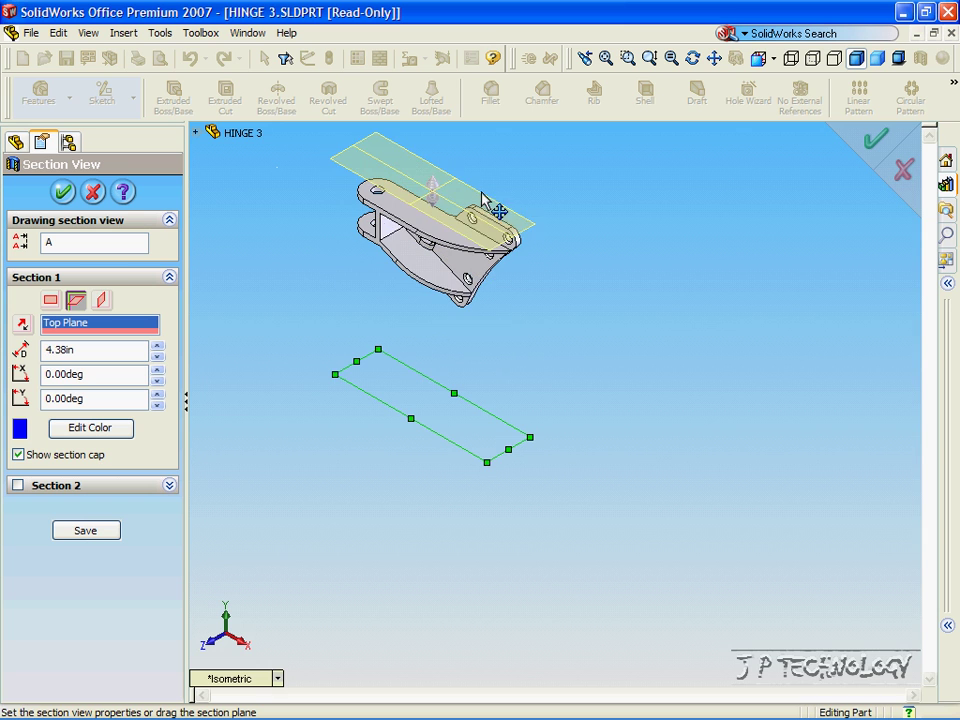
- Use the Right Plane as the section plane, offset about -3.75 in, and set its X rotation to 8 degrees
click(101, 300)
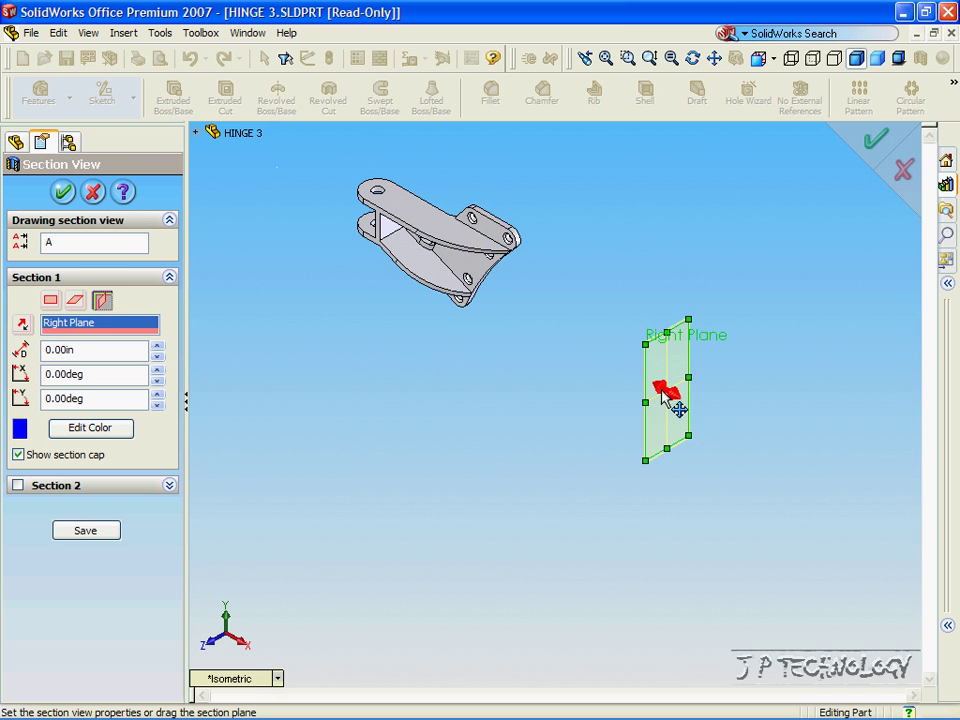
drag(664, 390, 502, 309)
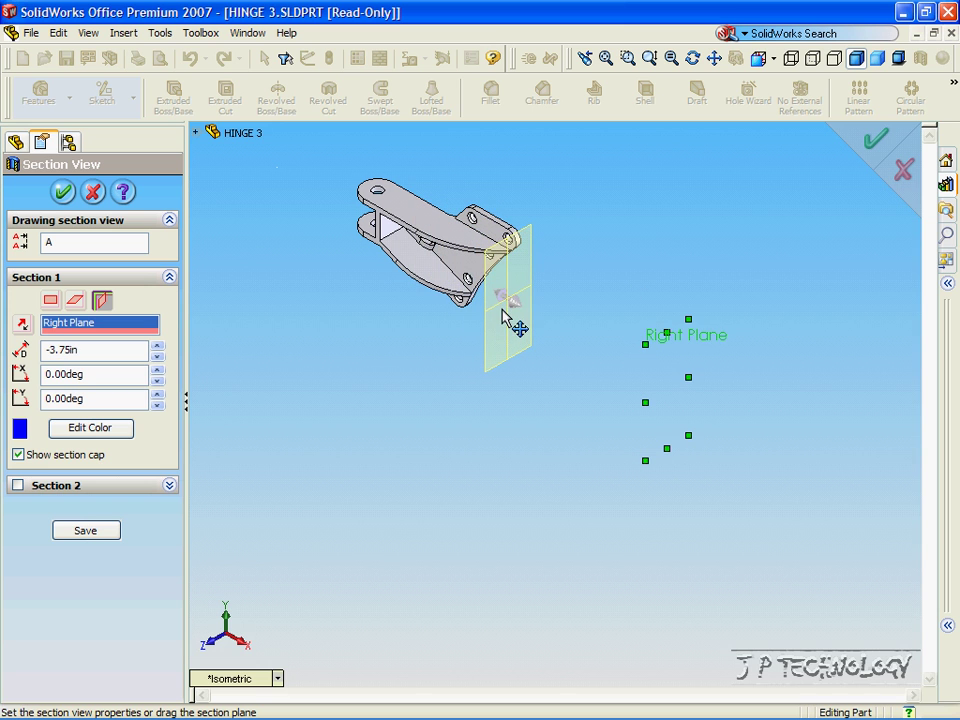
click(157, 371)
click(157, 371)
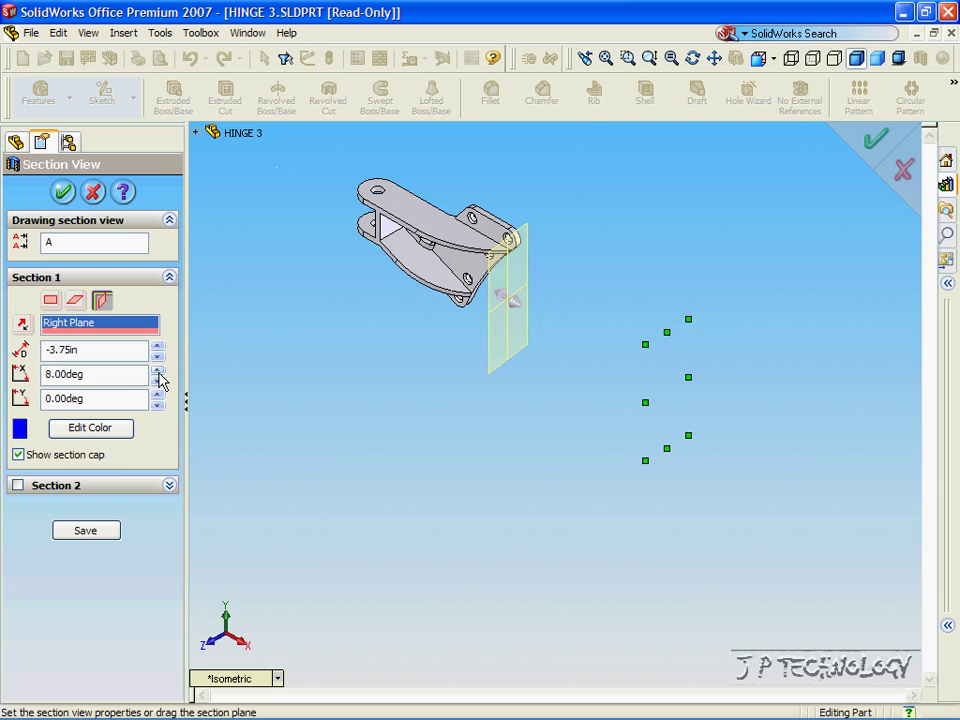
- Set the Y rotation of the right section plane to 24 degrees
click(157, 395)
click(158, 395)
click(158, 395)
click(158, 395)
click(158, 395)
click(158, 395)
click(158, 395)
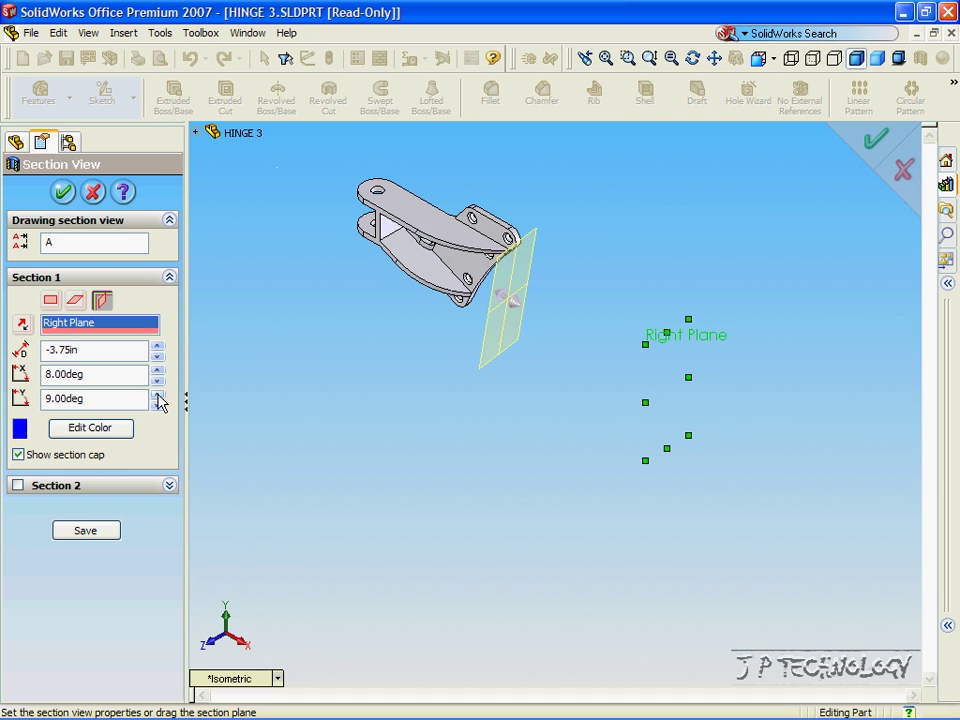
click(158, 395)
click(158, 395)
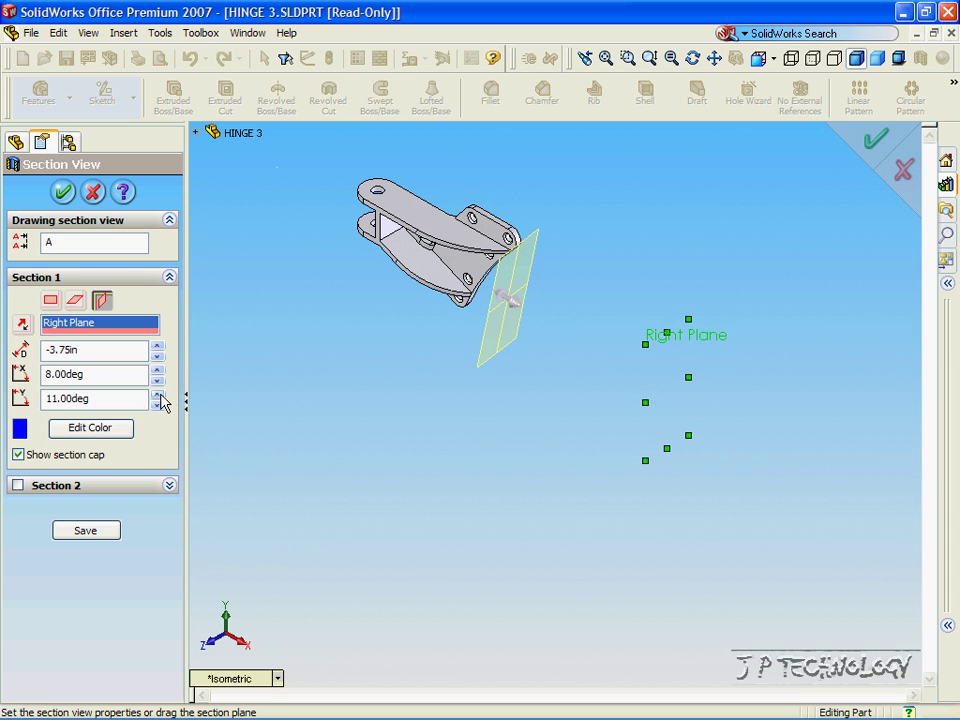
click(158, 396)
click(158, 396)
click(158, 396)
click(158, 396)
click(158, 396)
click(158, 396)
click(158, 396)
click(158, 396)
click(158, 396)
click(158, 396)
click(158, 396)
click(158, 396)
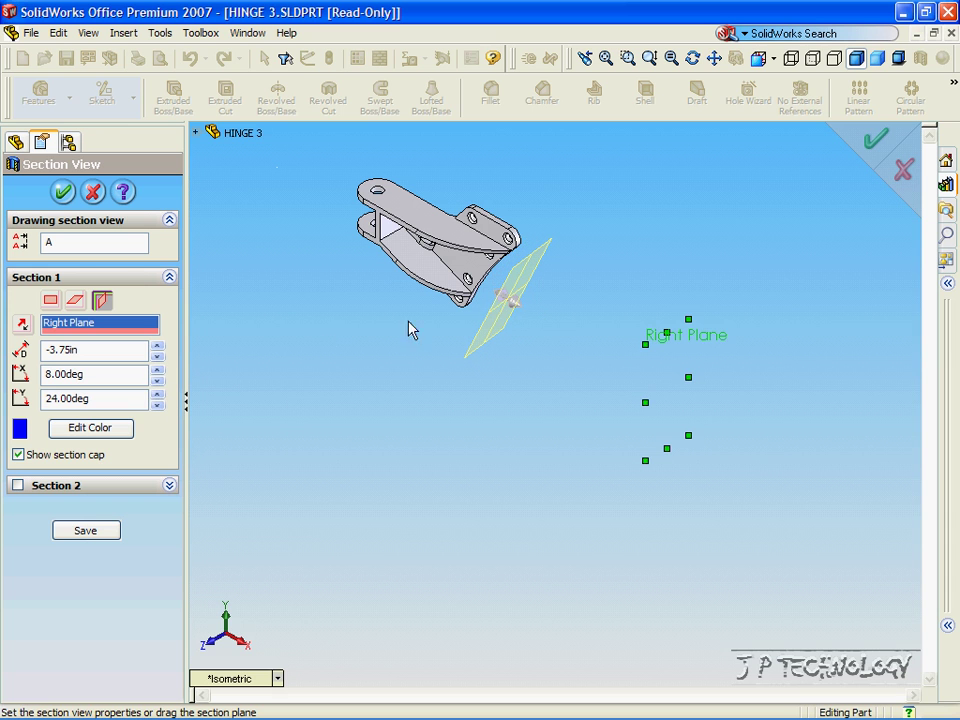
- Shift the angled right section plane to about -5.76 in, apply the section view and rotate the cut hinge
drag(513, 312, 446, 251)
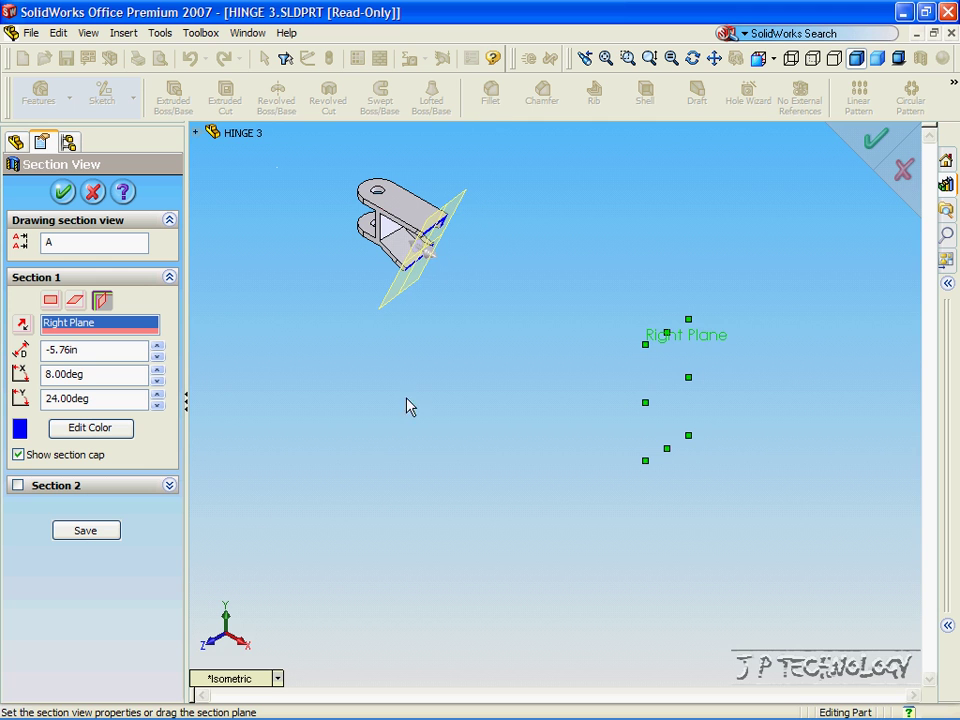
key(Escape)
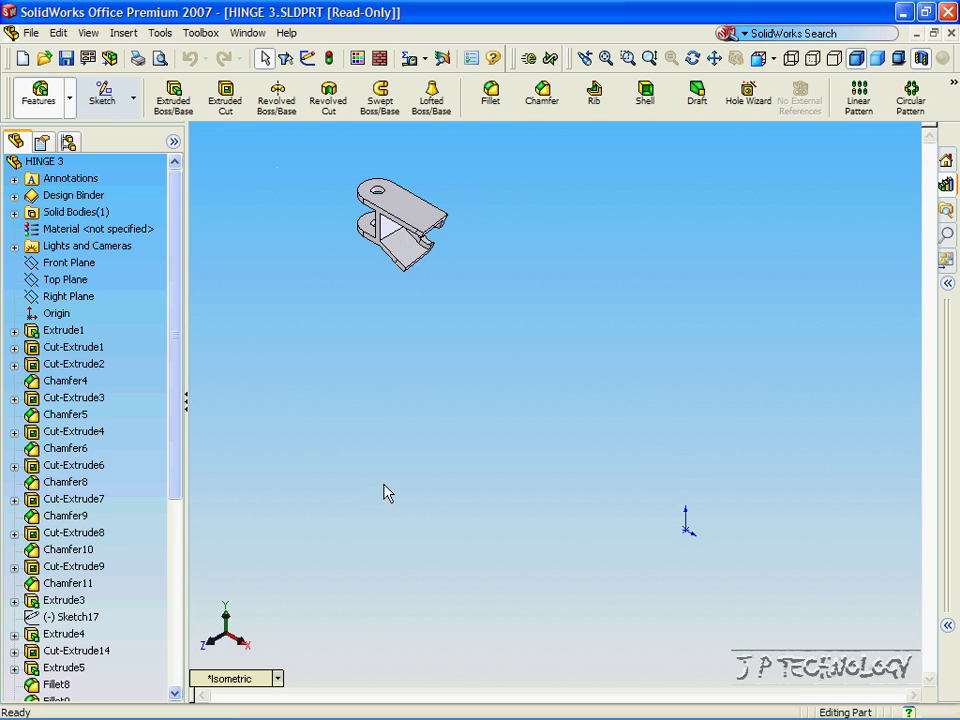
key(Right)
key(Right)
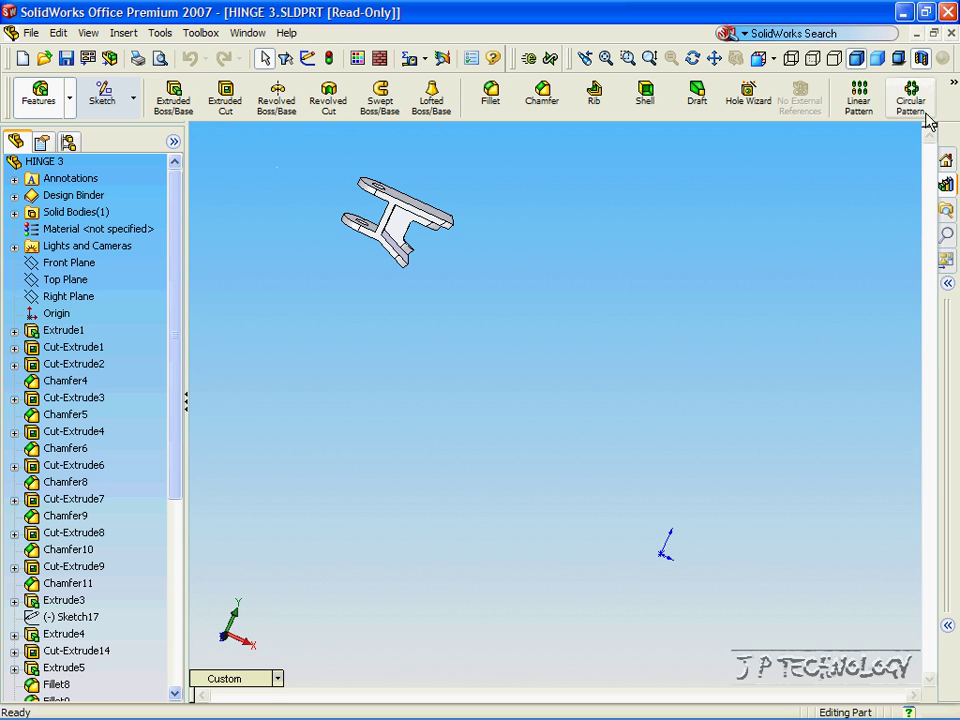
- Turn off the section view and restore the previous isometric view, fitted to the graphics area
click(920, 58)
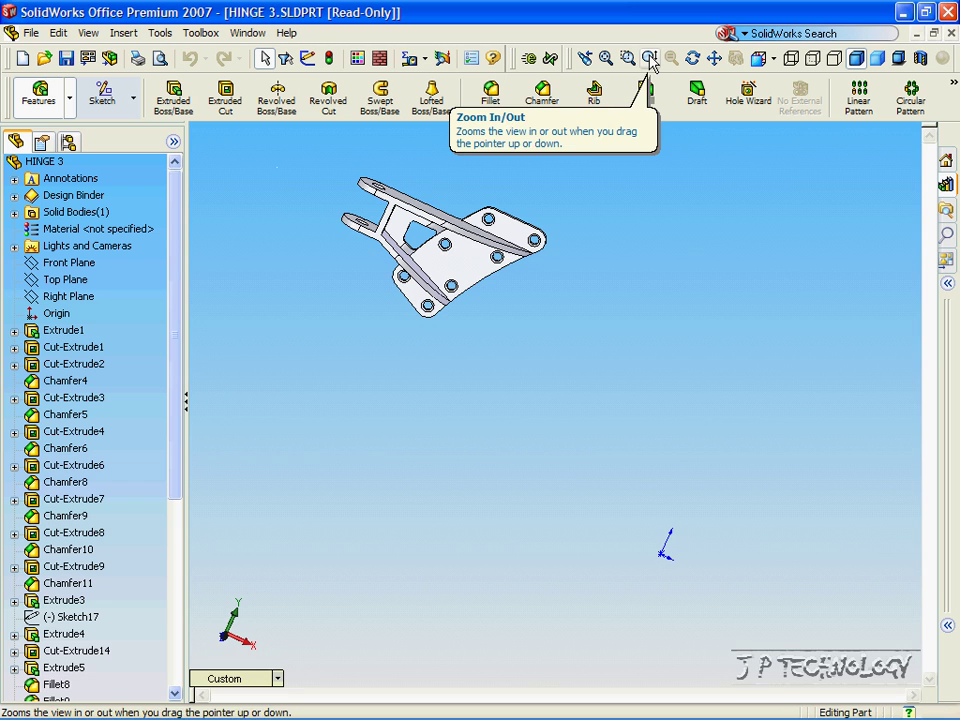
click(586, 64)
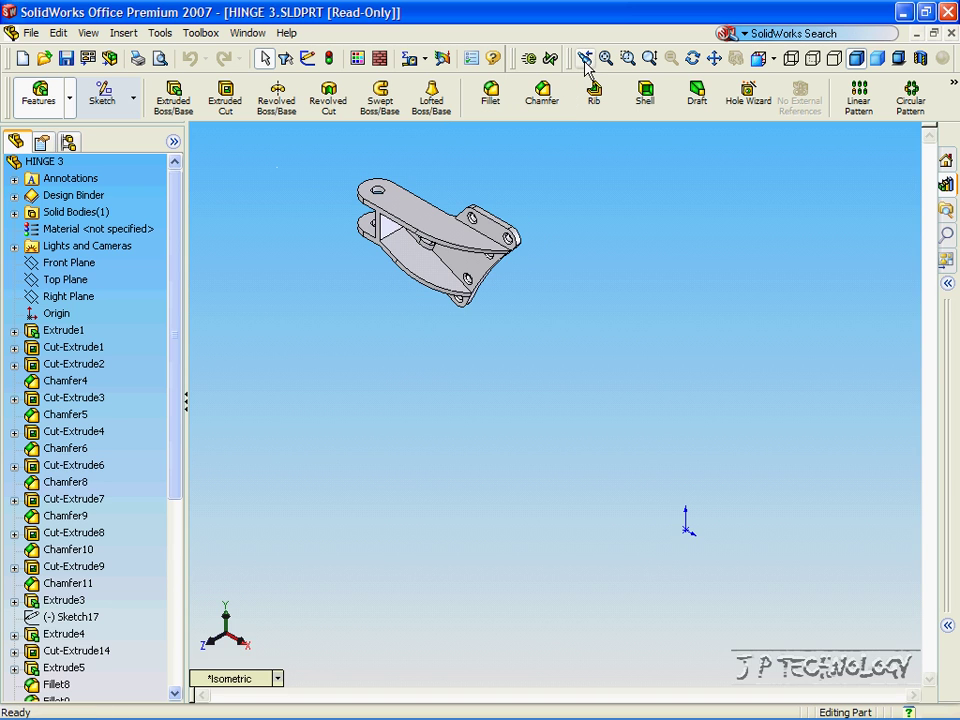
click(606, 59)
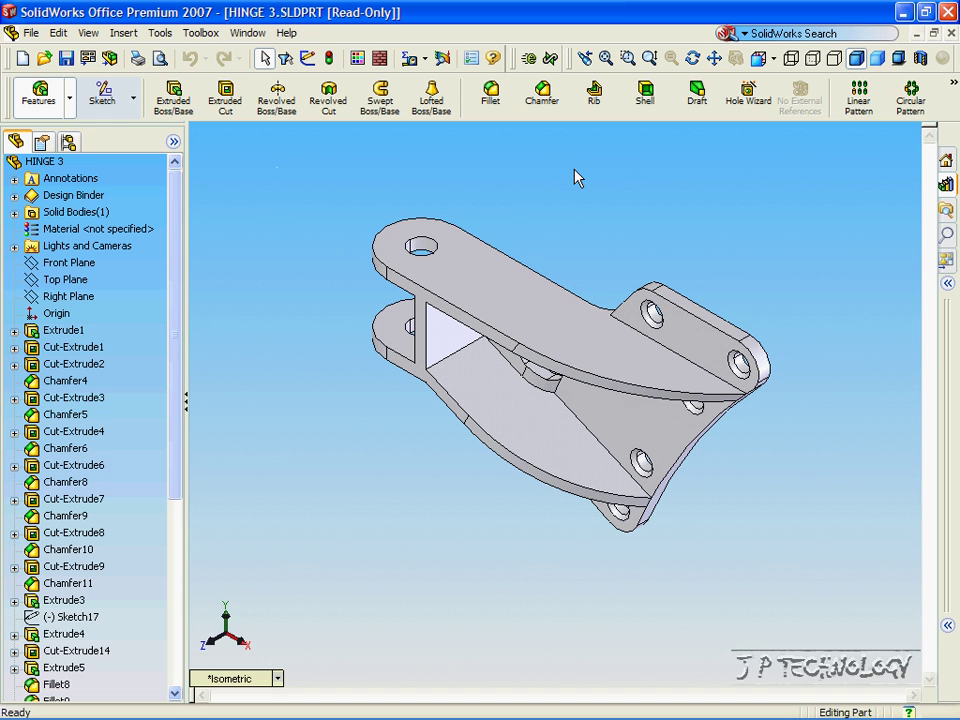
- Rotate the hinge to face its mounting plate and zoom to the area around the plate's upper corner hole
key(Right)
key(Right)
key(Right)
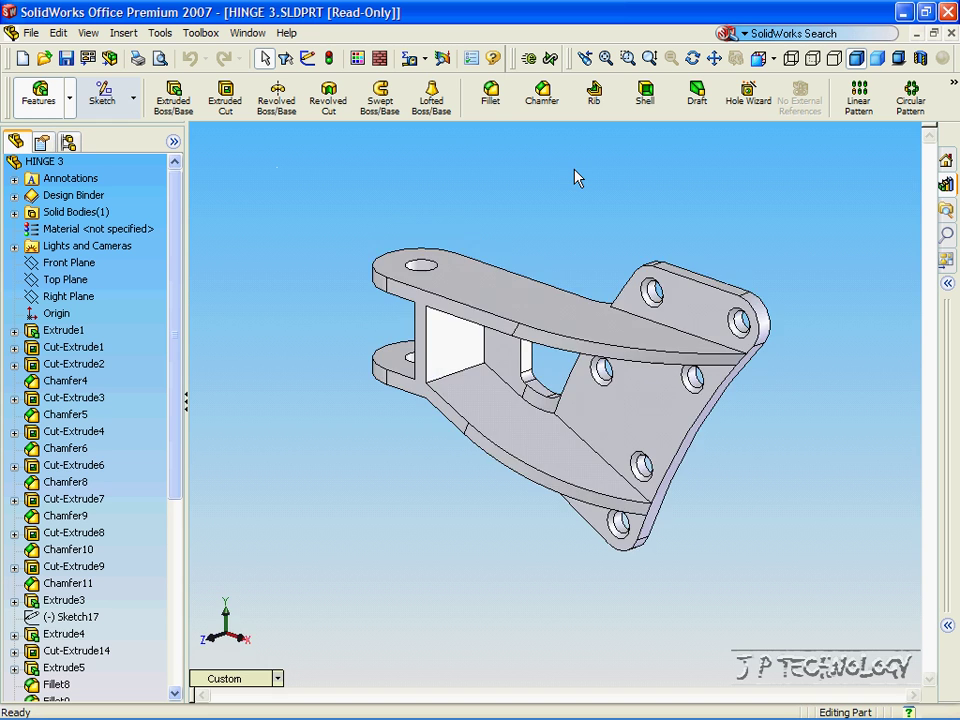
click(628, 58)
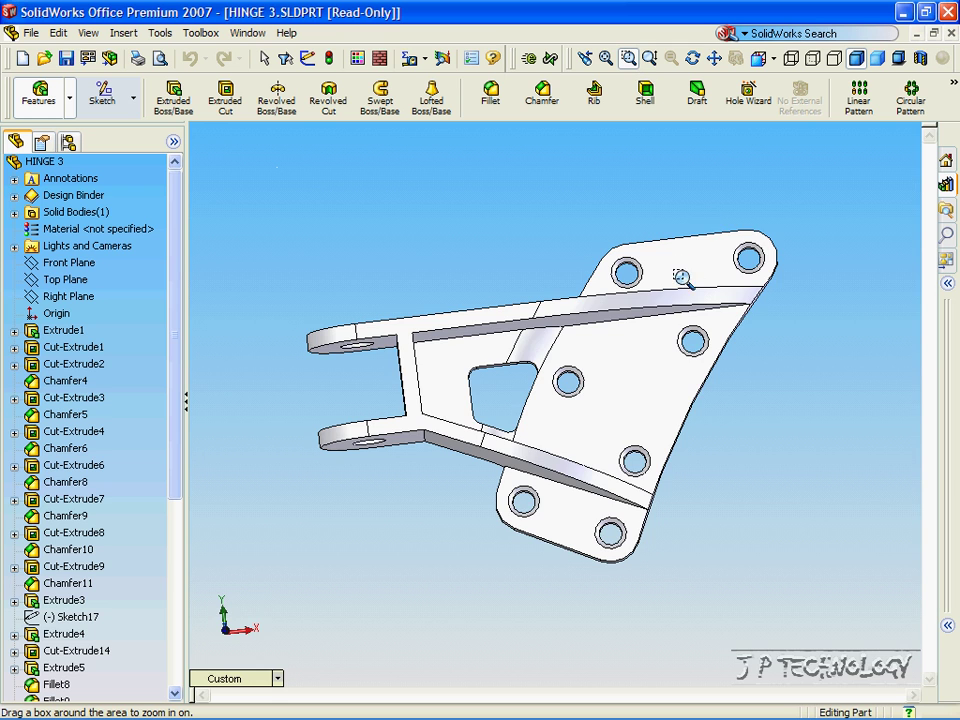
key(Right)
drag(688, 216, 767, 308)
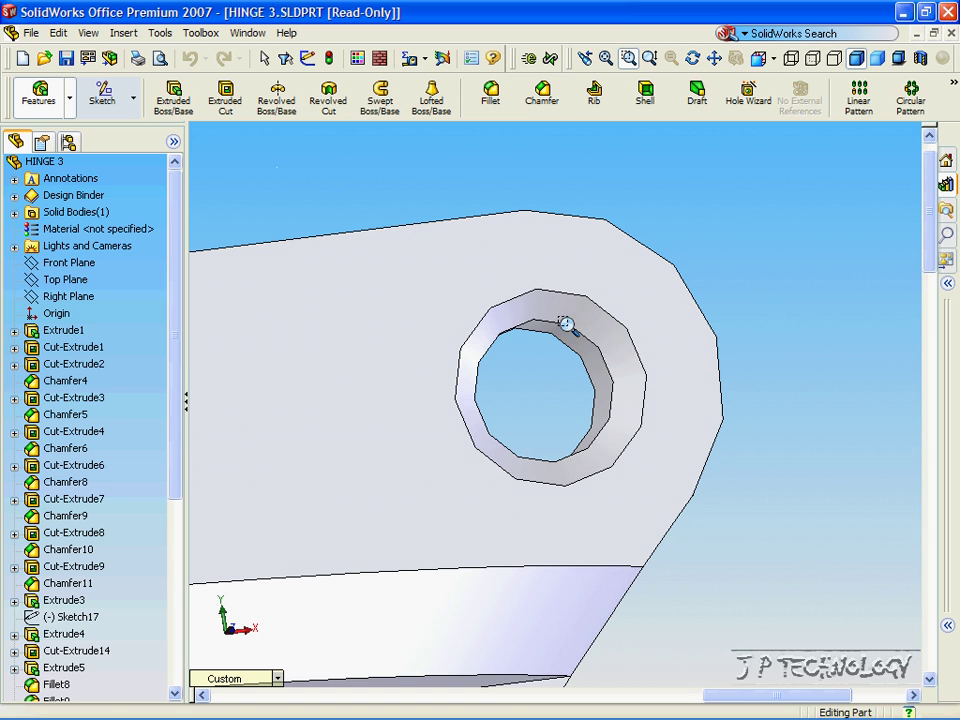
- Zoom out with Zoom In/Out until the whole hinge shows, and vary the magnification further around the model
click(650, 59)
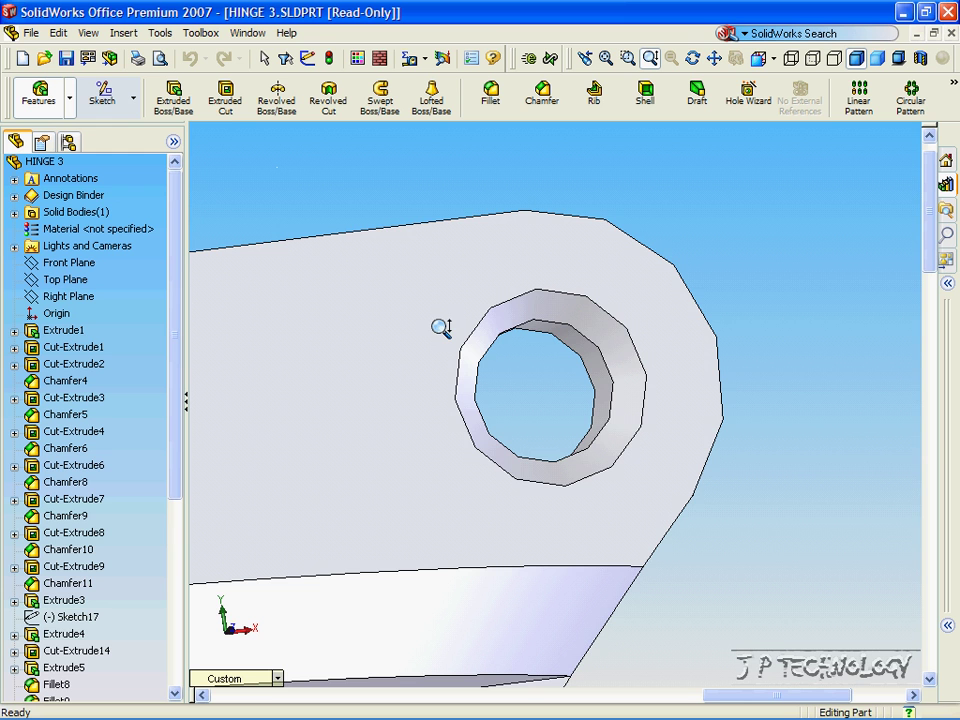
drag(441, 328, 513, 530)
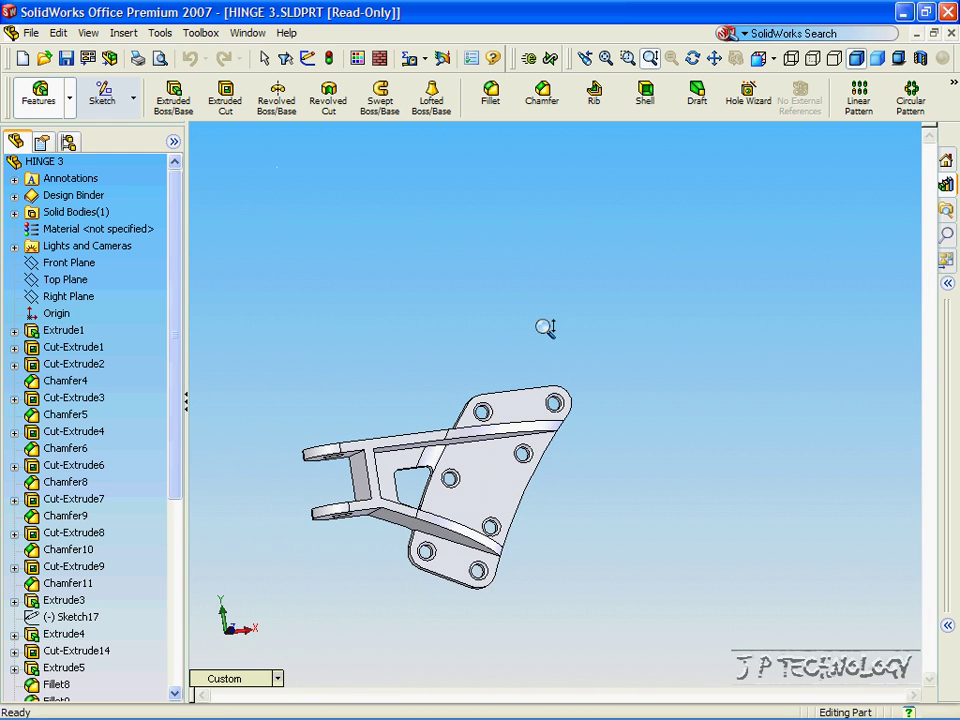
click(650, 58)
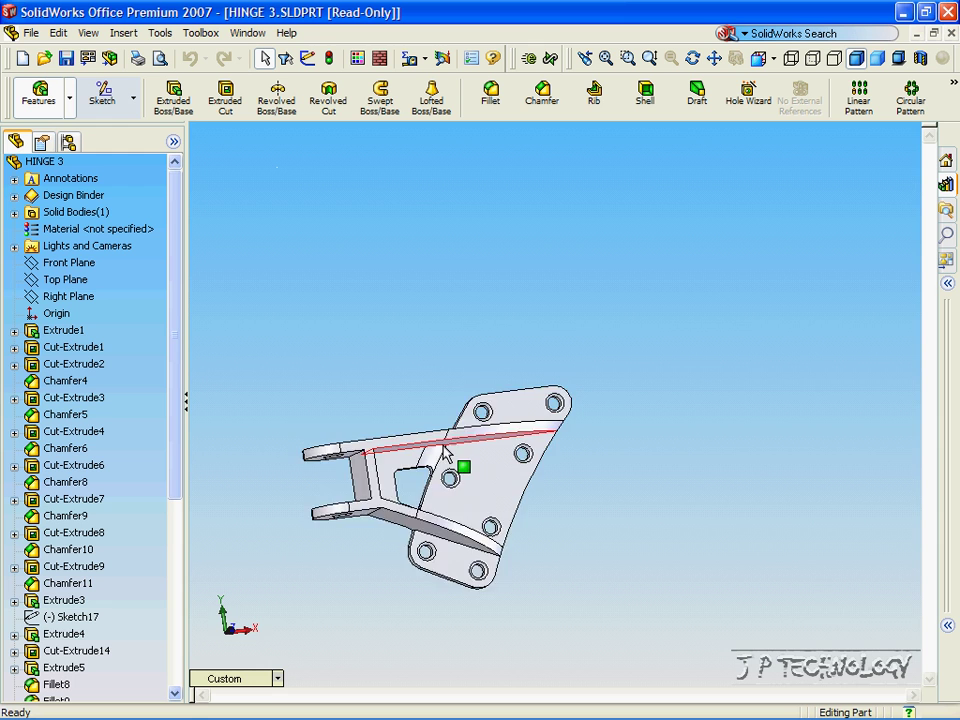
scroll(445, 451, up, 10)
scroll(594, 418, down, 15)
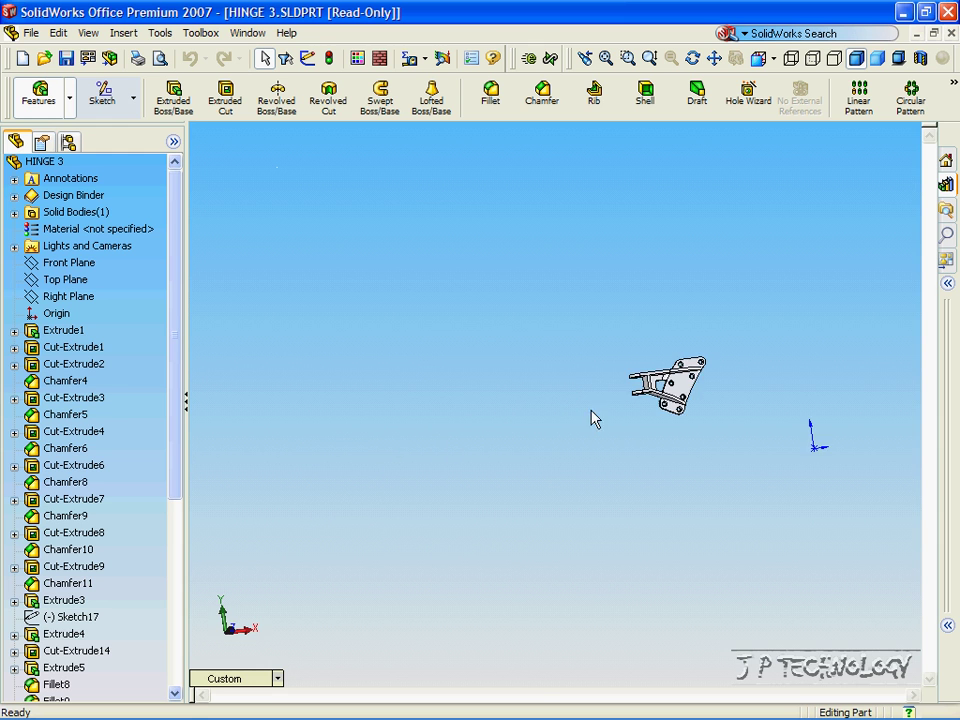
scroll(613, 373, up, 8)
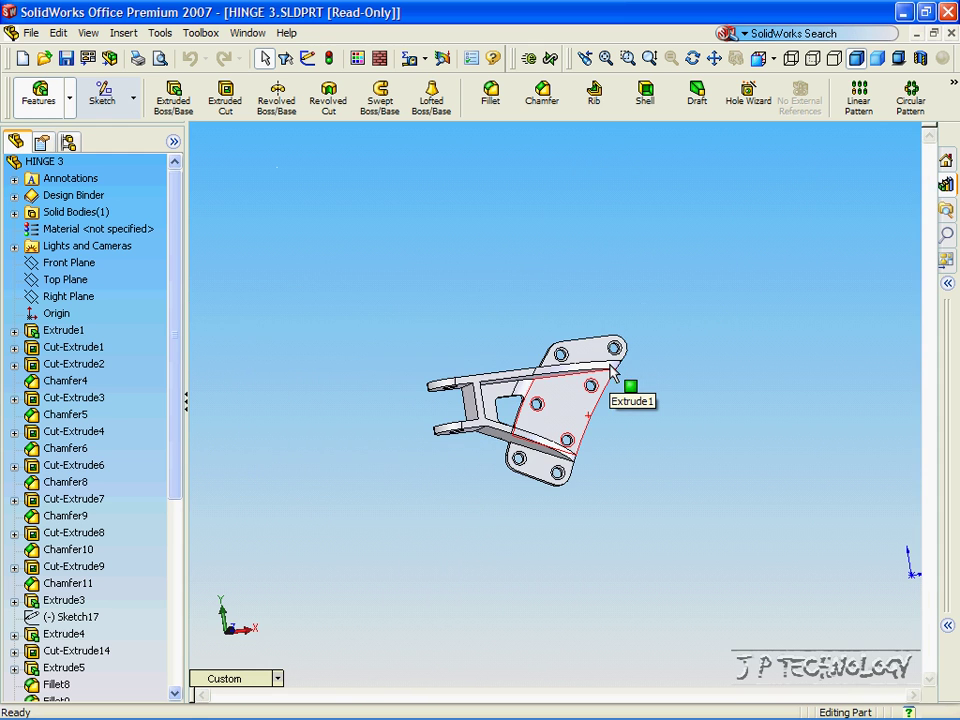
- Rotate the hinge freely with Rotate View so its arms point upward, and pan it to another spot
click(693, 60)
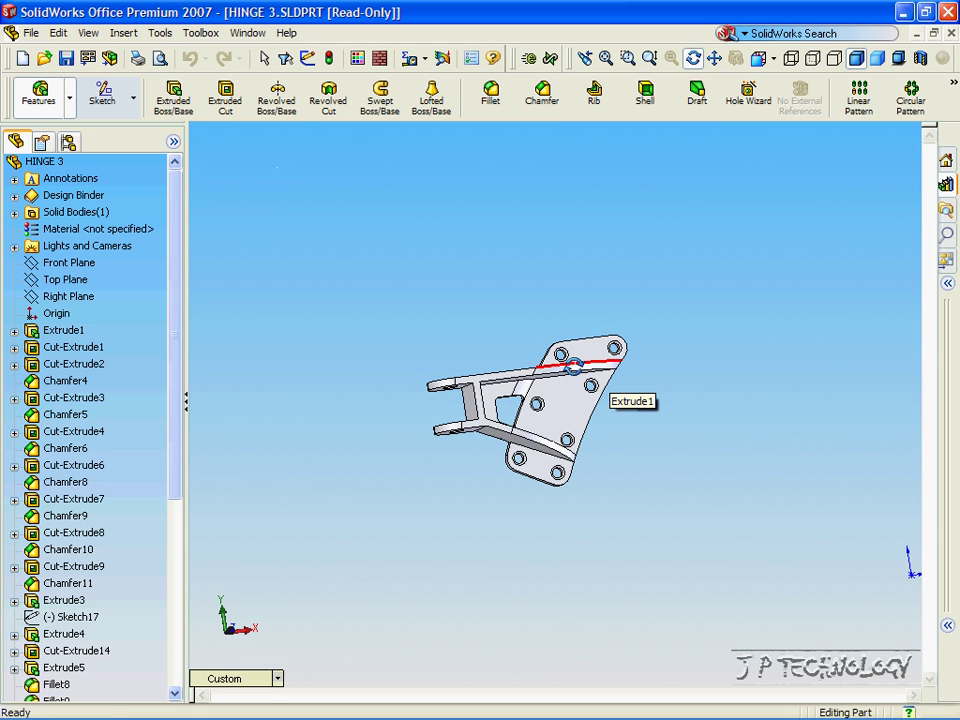
drag(573, 367, 525, 370)
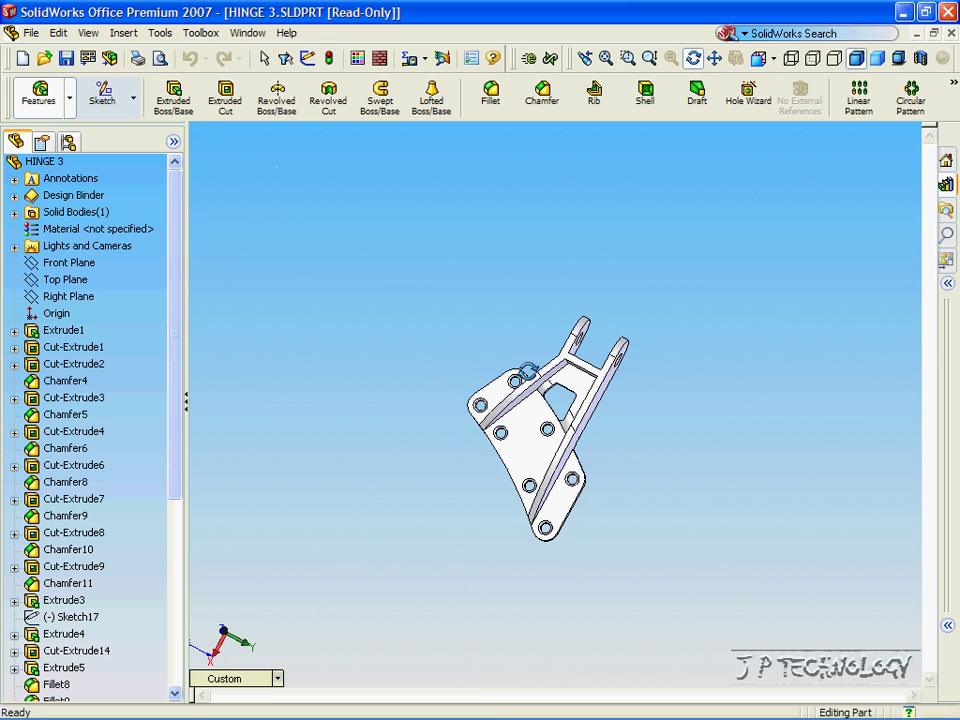
click(715, 60)
drag(568, 317, 593, 258)
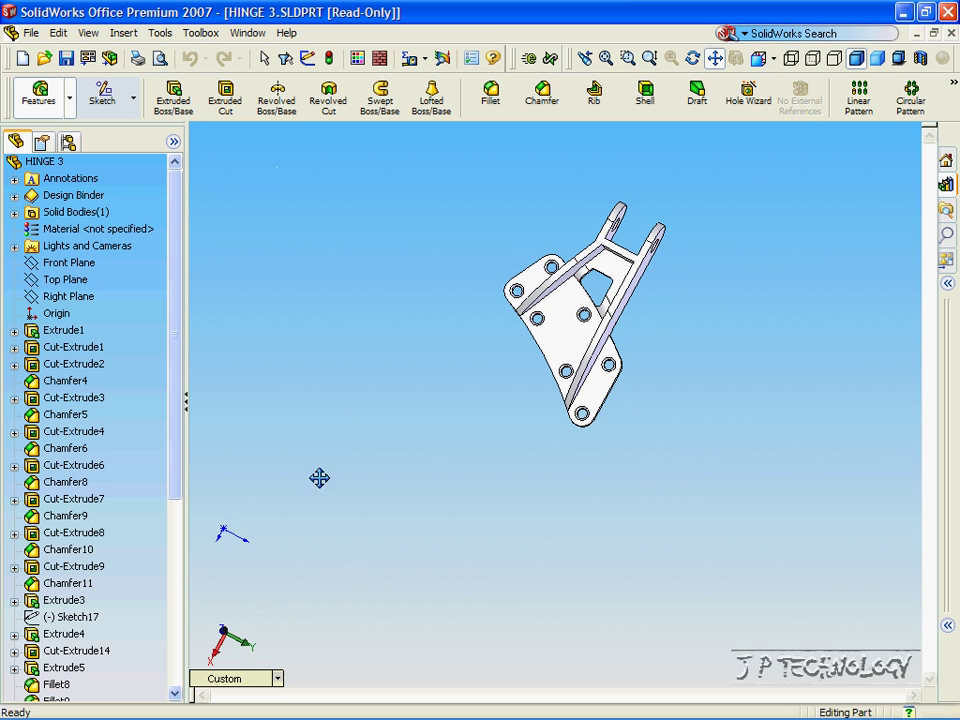
- Return the hinge to the Isometric orientation and rotate it in increments to expose the mounting plate's holes
click(257, 679)
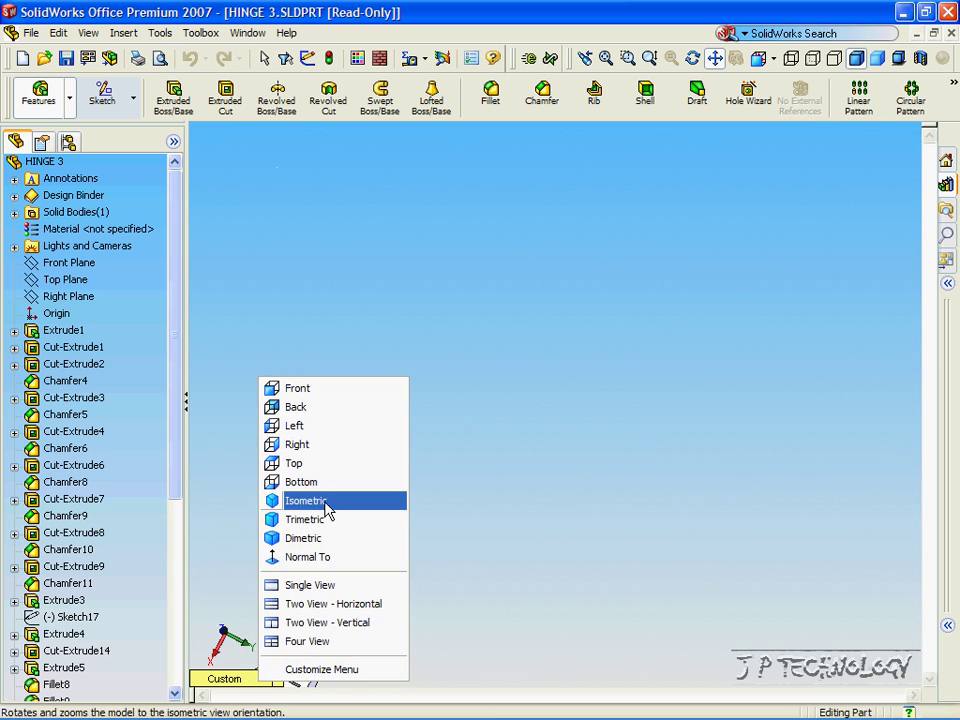
click(319, 501)
key(Right)
key(Right)
key(Right)
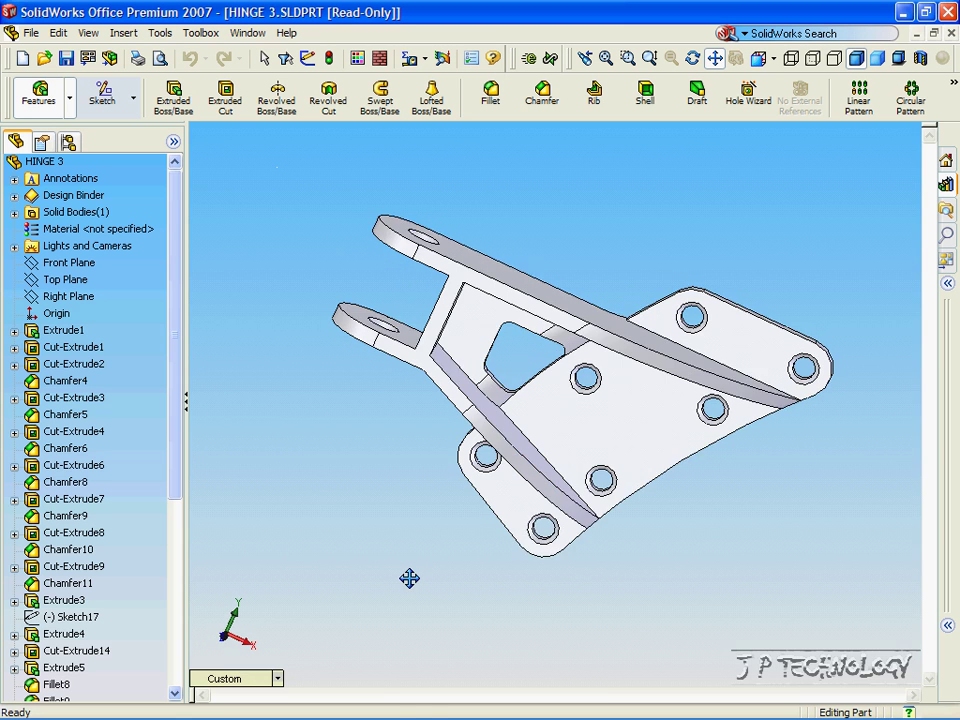